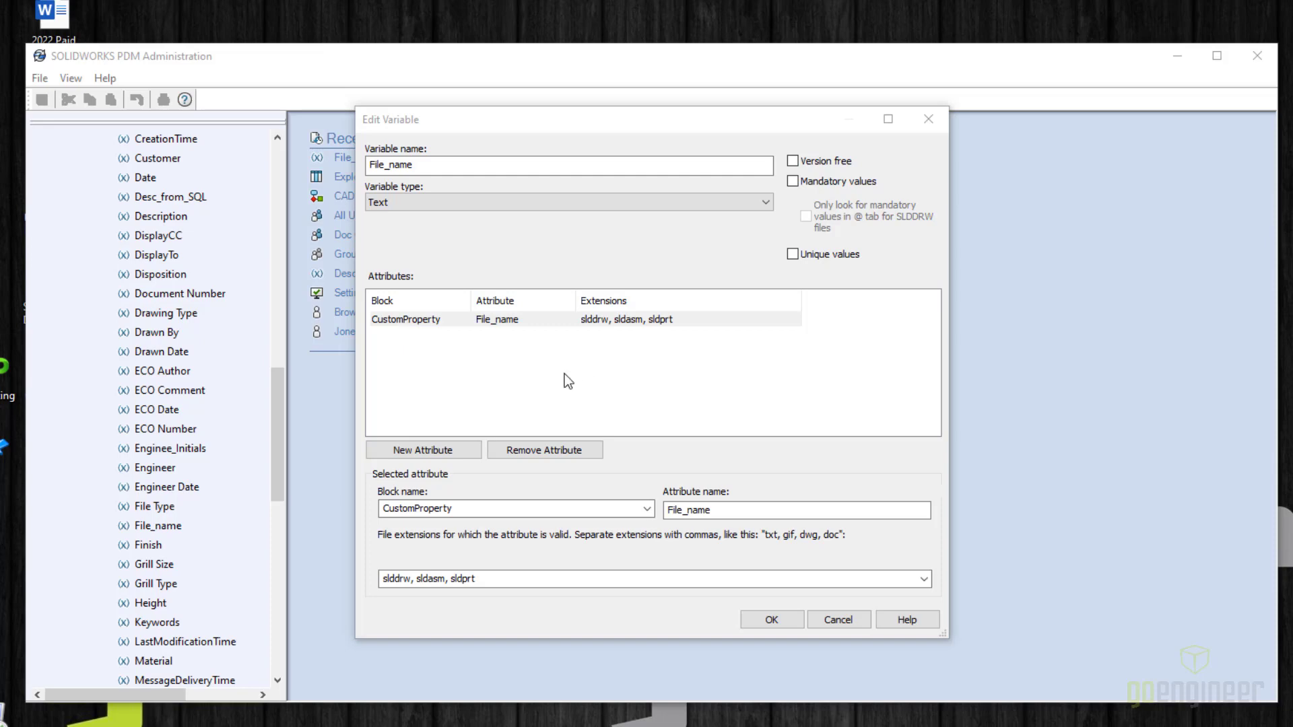
Cancel the File_name variable dialog, expand Cards > File Cards and widen the tree pane.
left_click(838, 620)
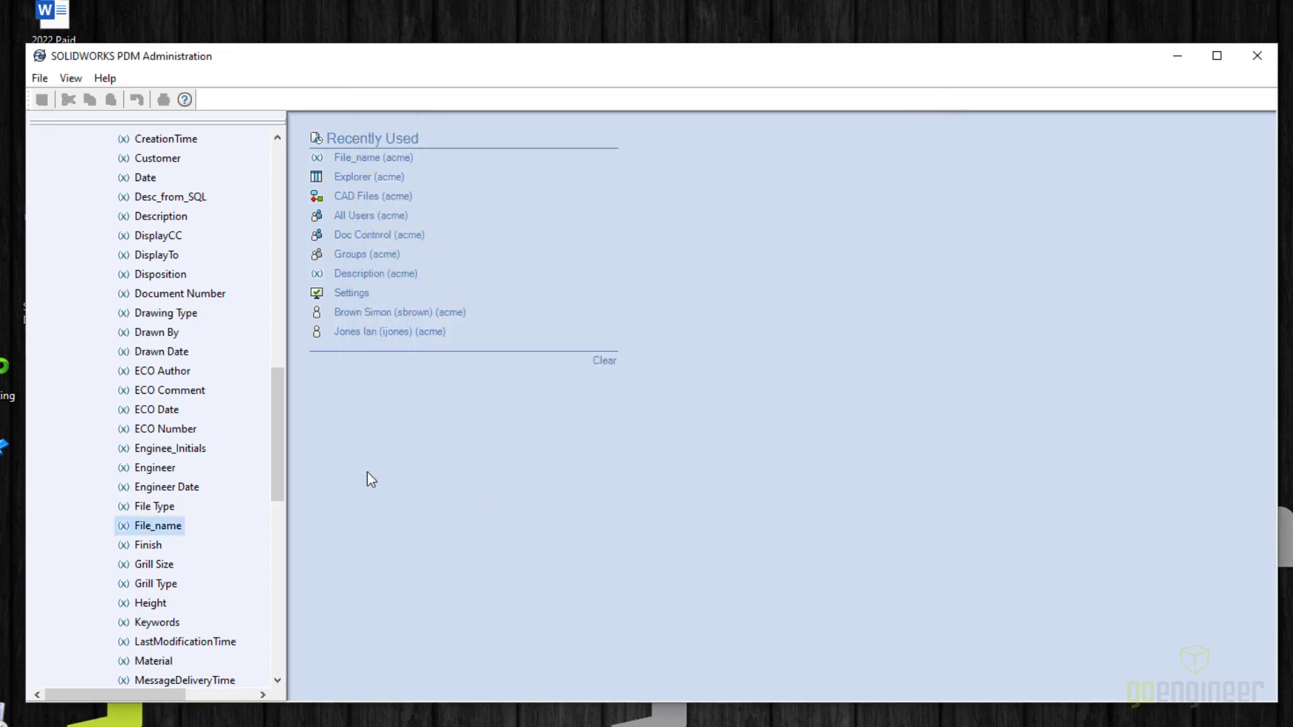
left_click_drag(281, 428, 297, 205)
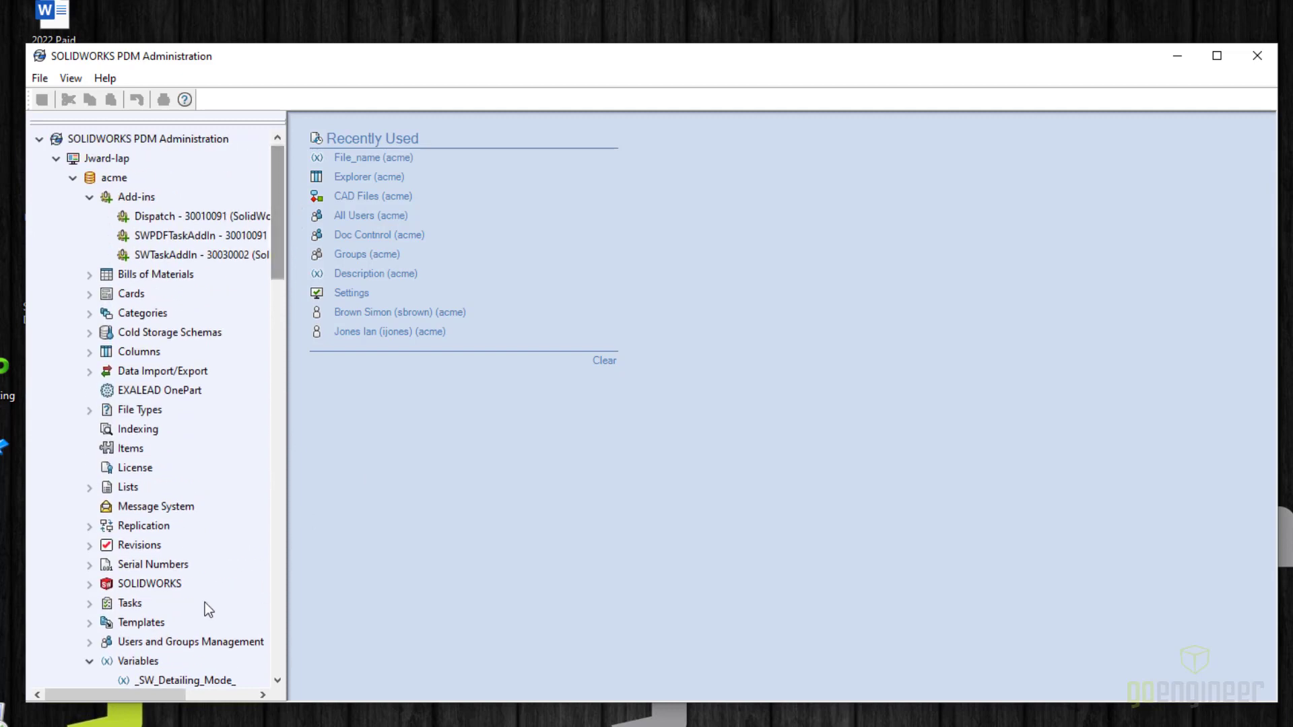
left_click(89, 293)
left_click(104, 315)
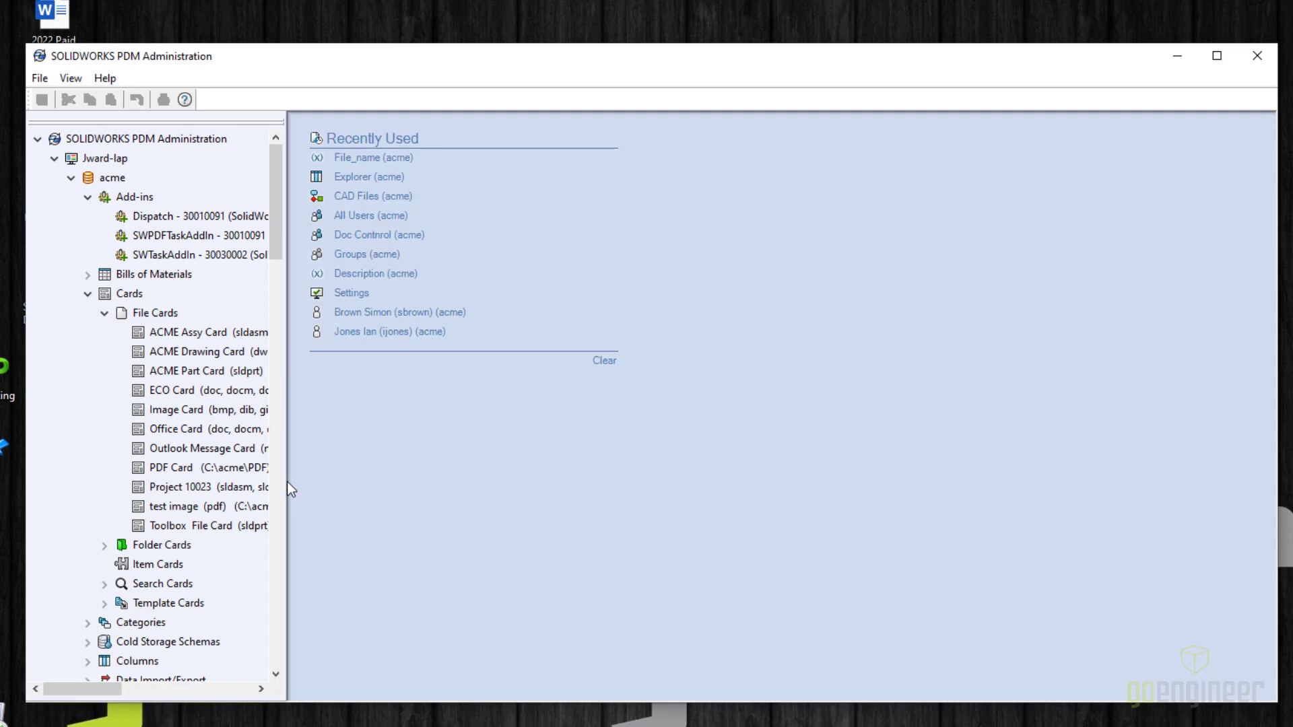
left_click_drag(286, 482, 438, 445)
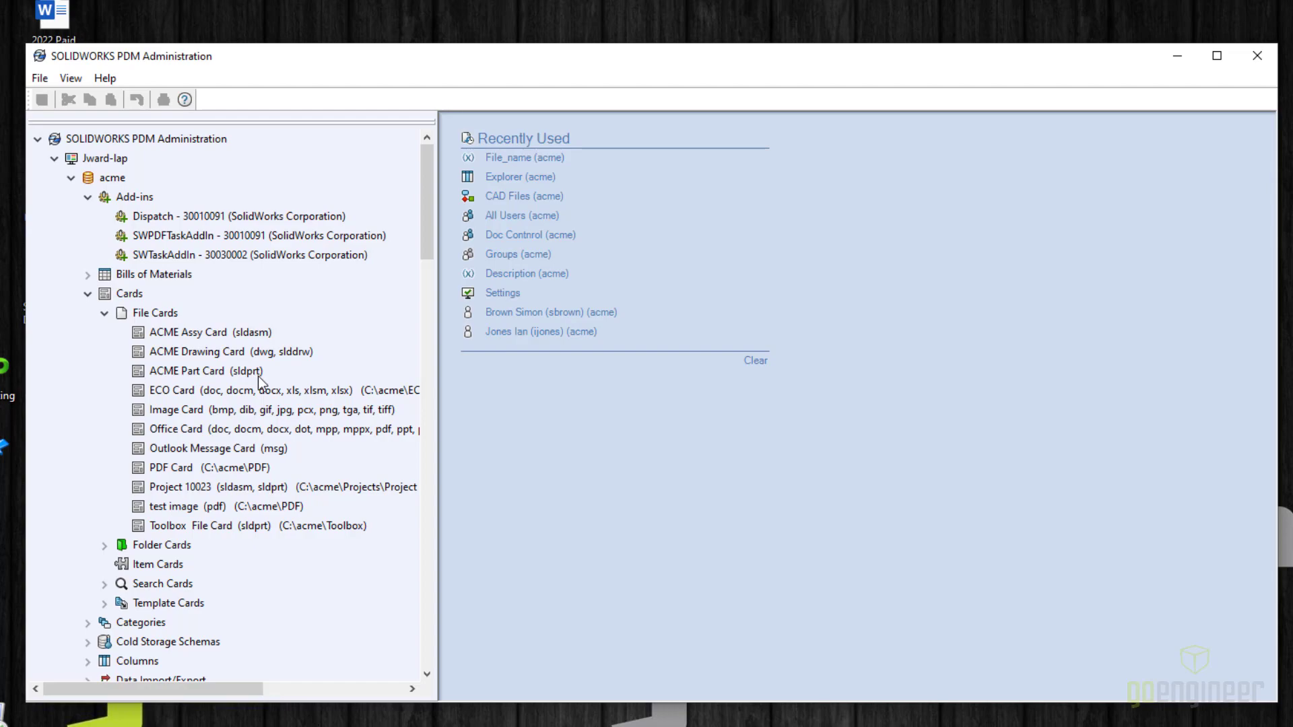
Default ACME Part Card's File_name field to the special value 'File name without extension'.
double_click(191, 372)
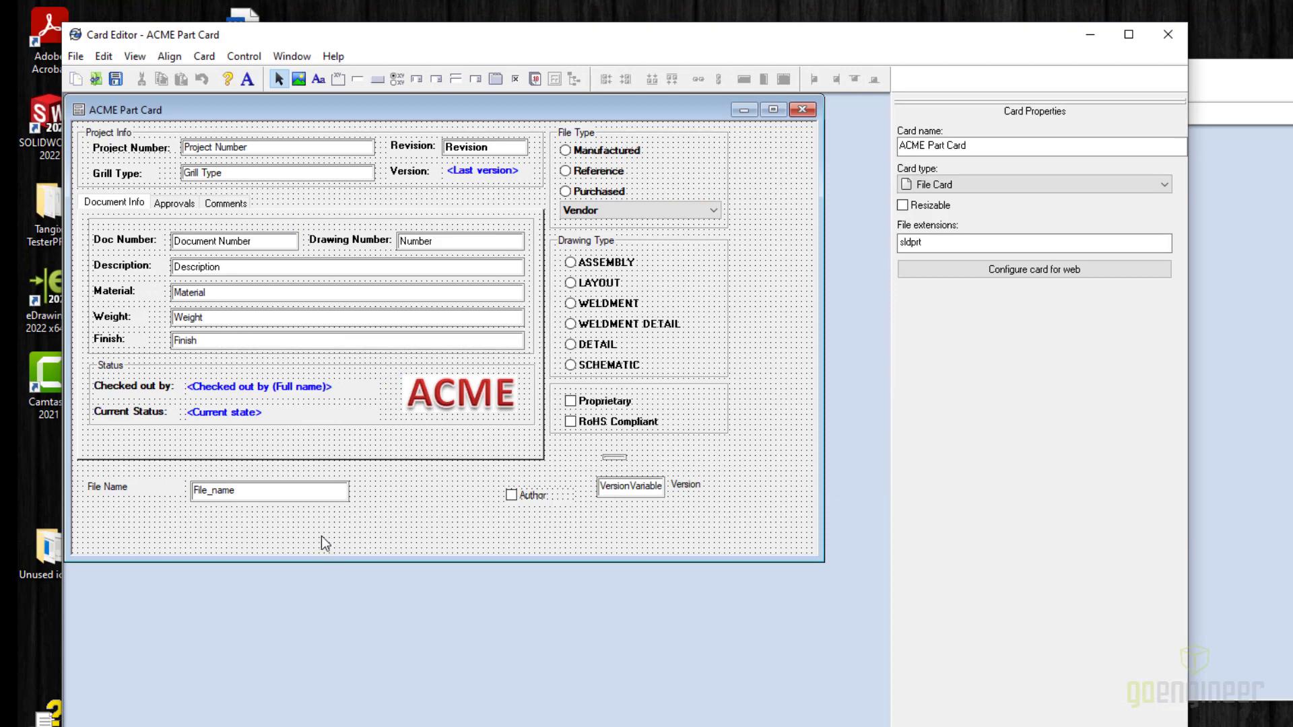
left_click(256, 497)
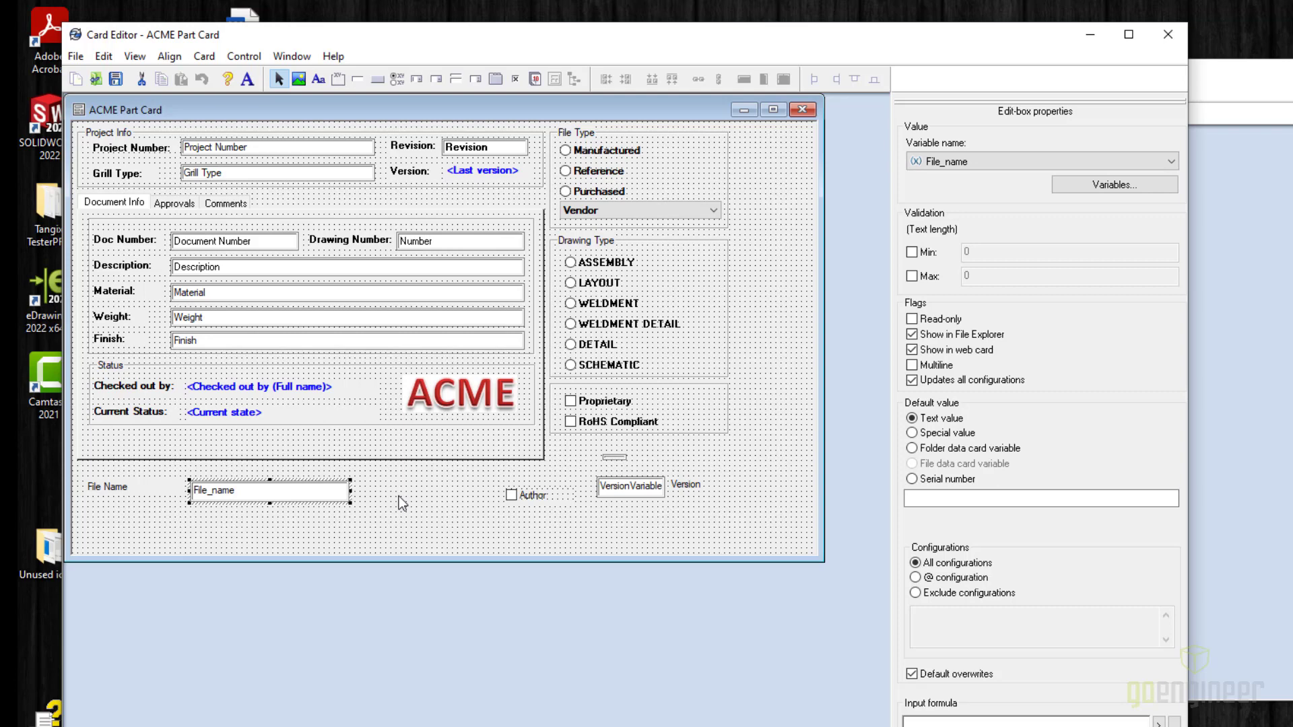
left_click(912, 433)
left_click(984, 498)
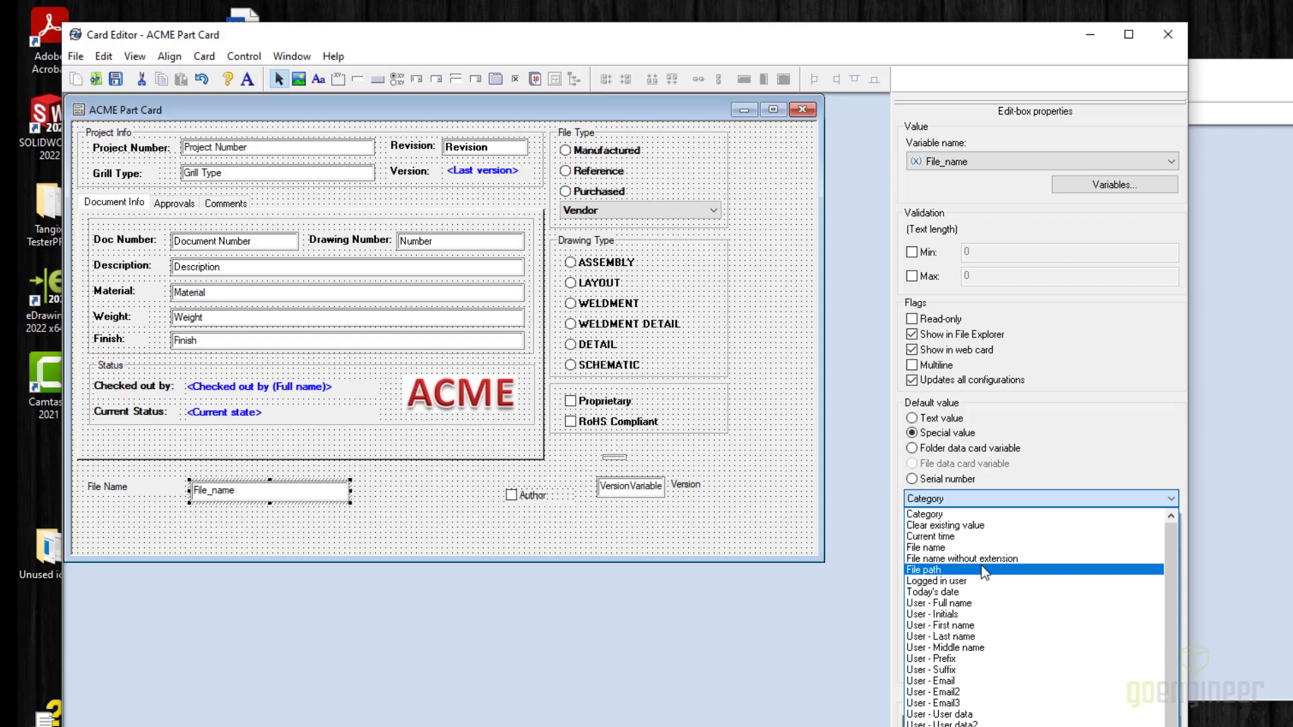
left_click(980, 559)
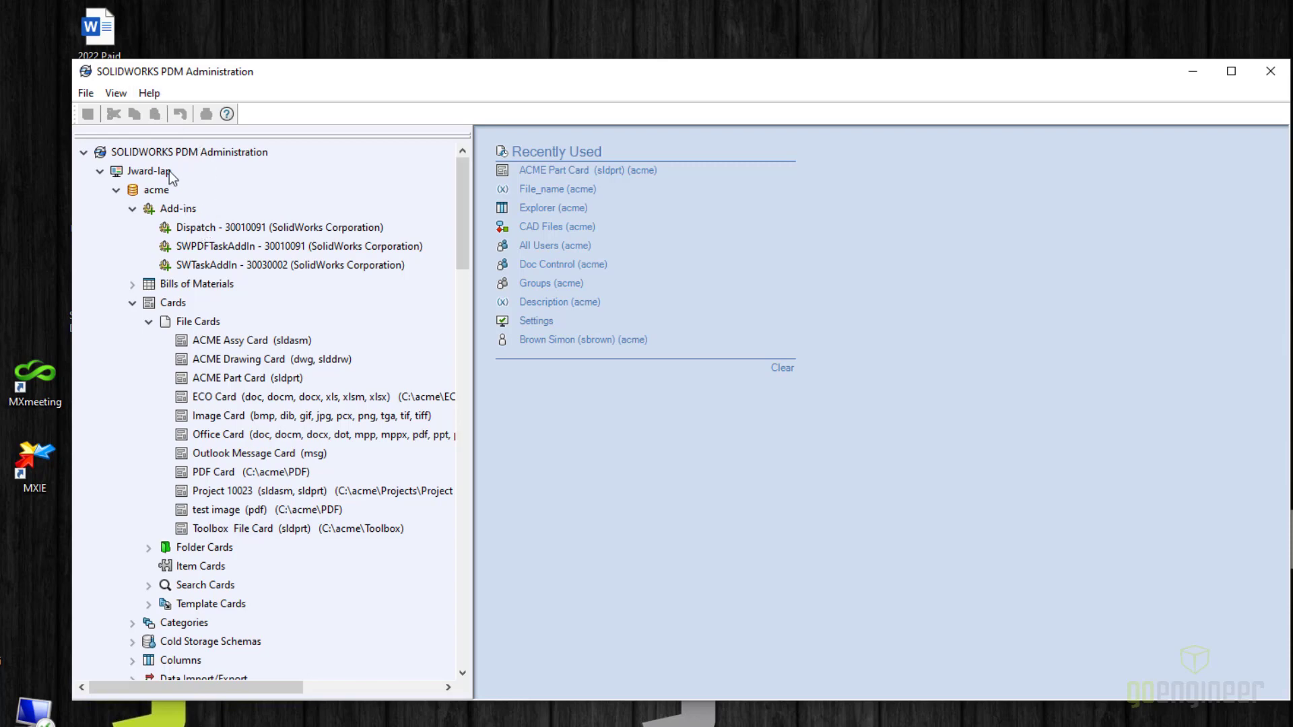
Open the Administration Guide from Help, at chapter 6, Dispatch.
left_click(149, 95)
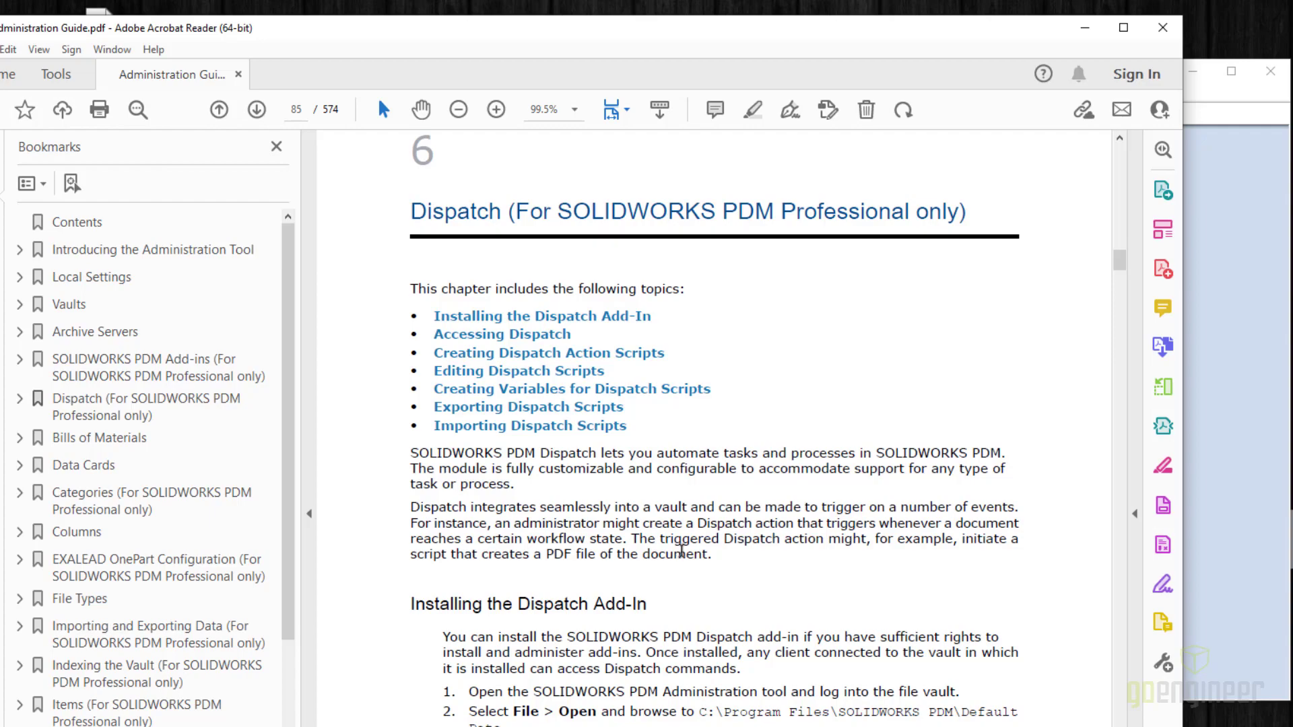
Minimize Acrobat and list the Dispatch add-in's actions, selecting Set variable "File_Name".
left_click(1085, 28)
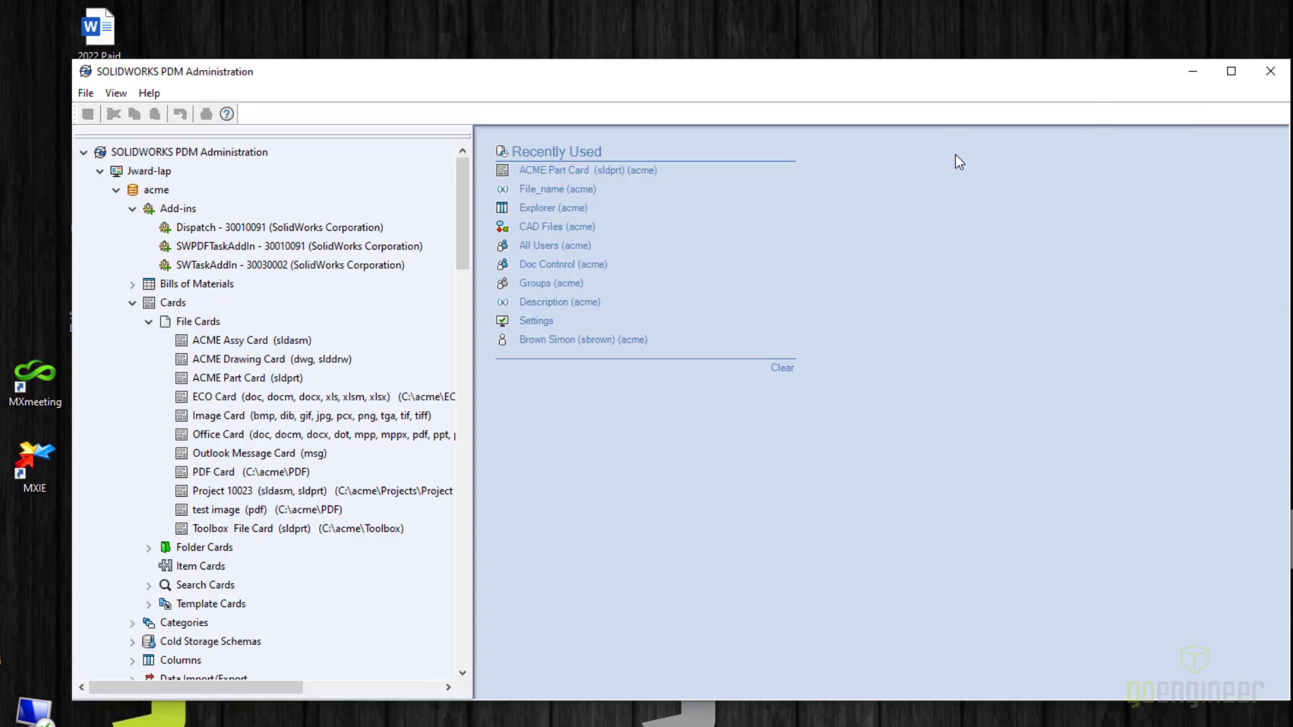
right_click(217, 230)
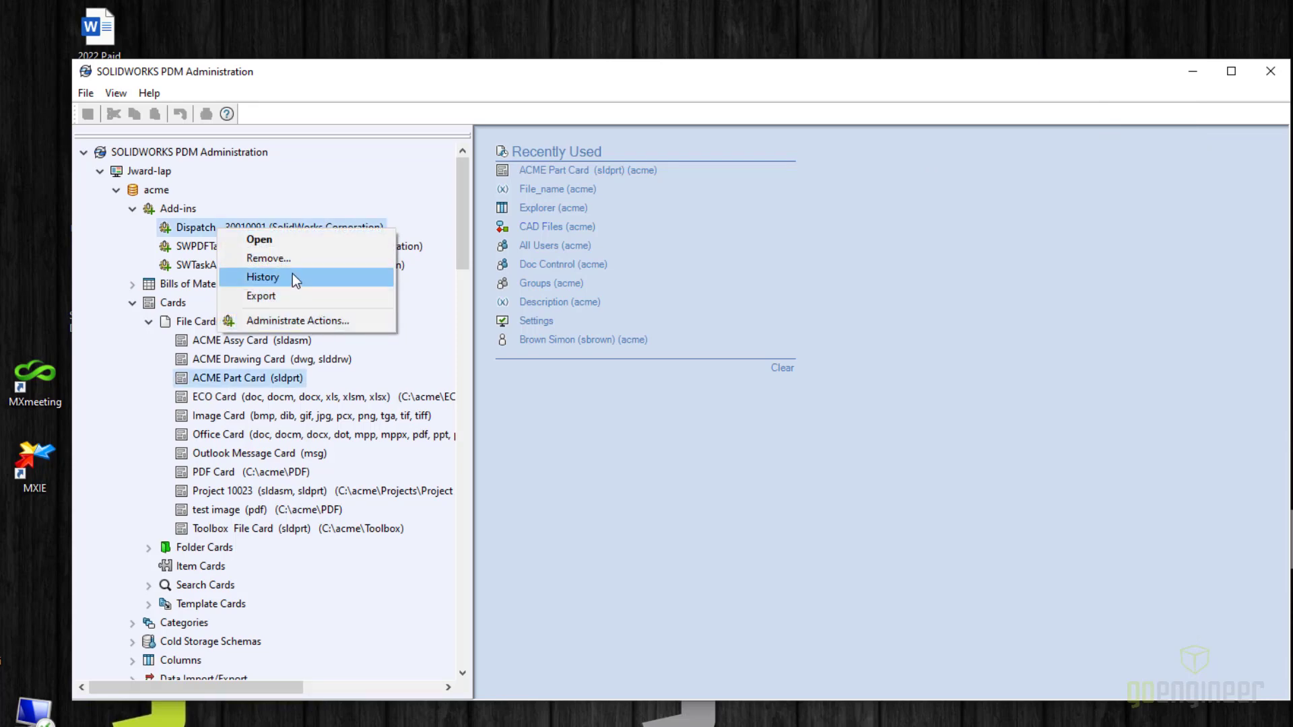
left_click(278, 241)
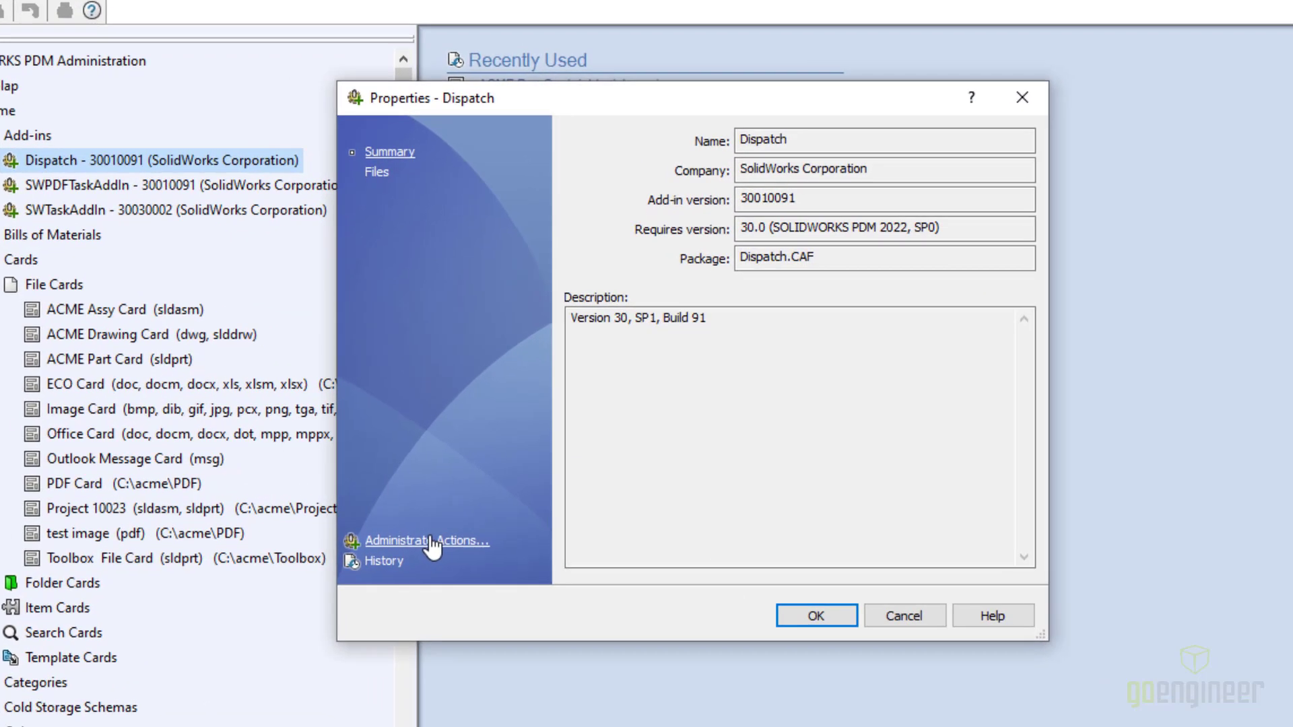
left_click(481, 515)
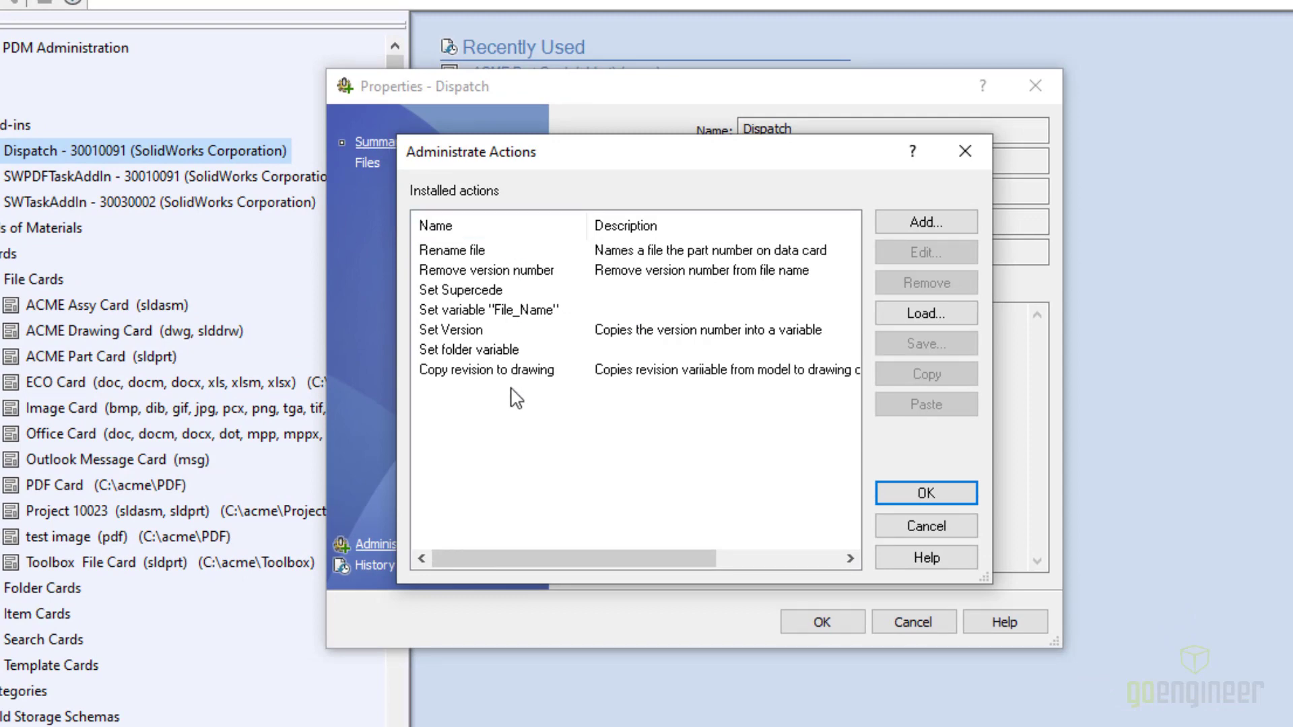
left_click(522, 311)
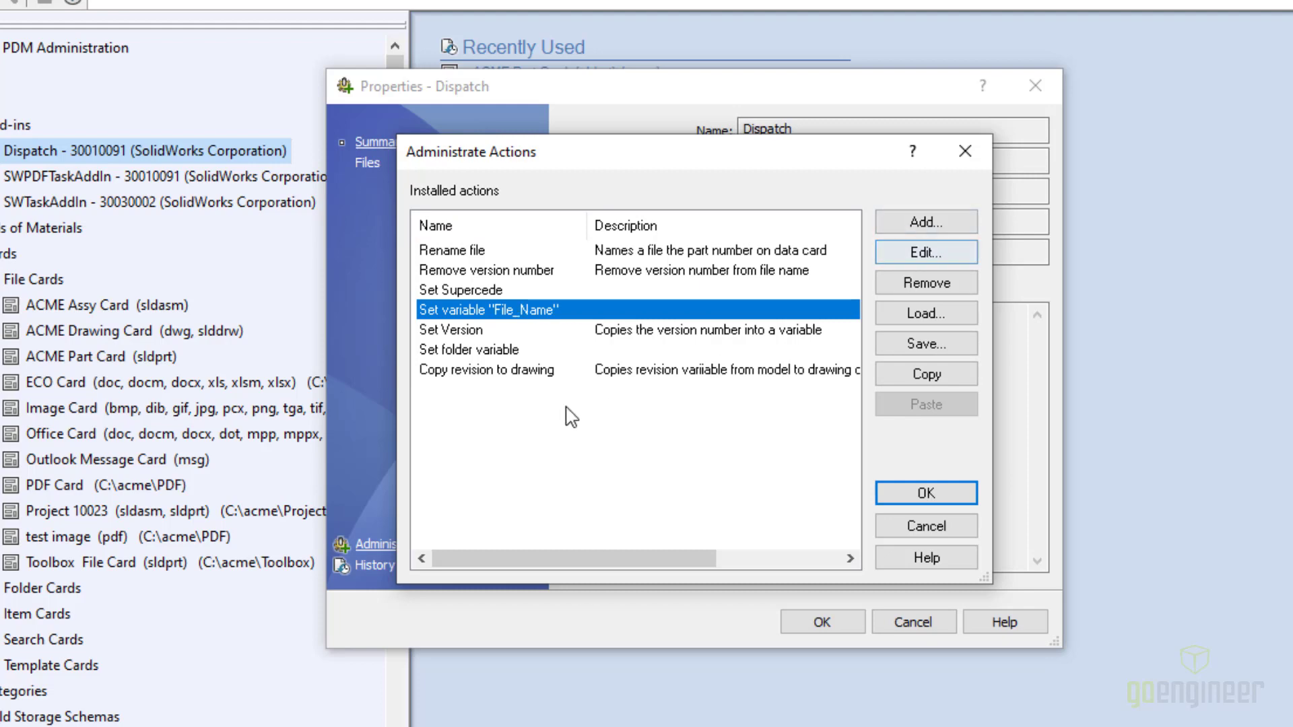
Discard an accidental new action and open Set variable "File_Name" for editing.
left_click(940, 223)
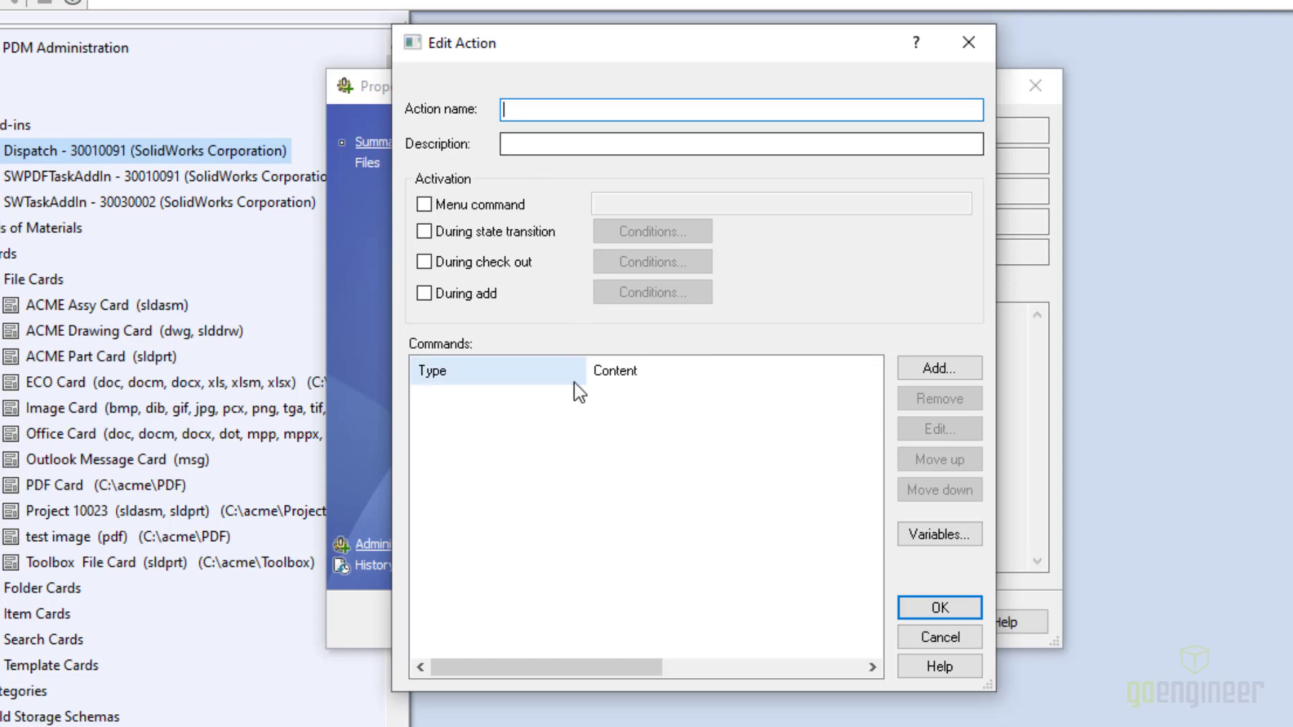
key("Escape")
left_click(536, 310)
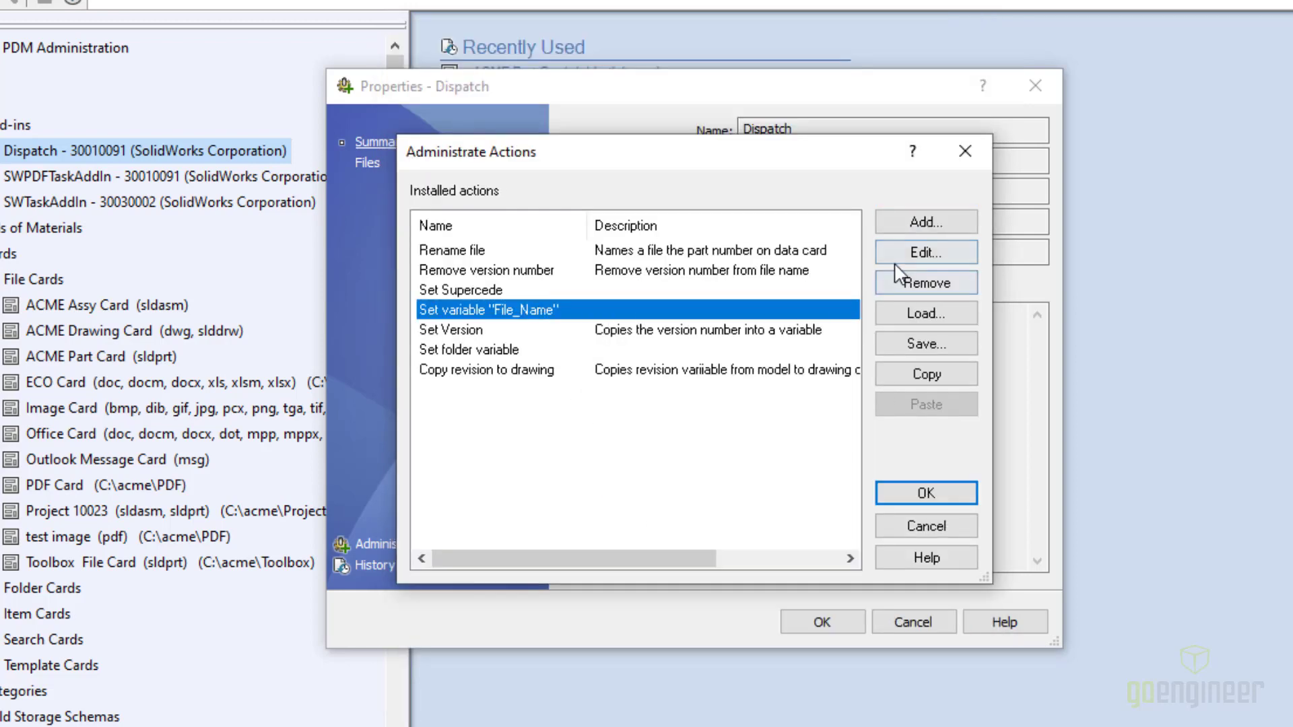
left_click(923, 253)
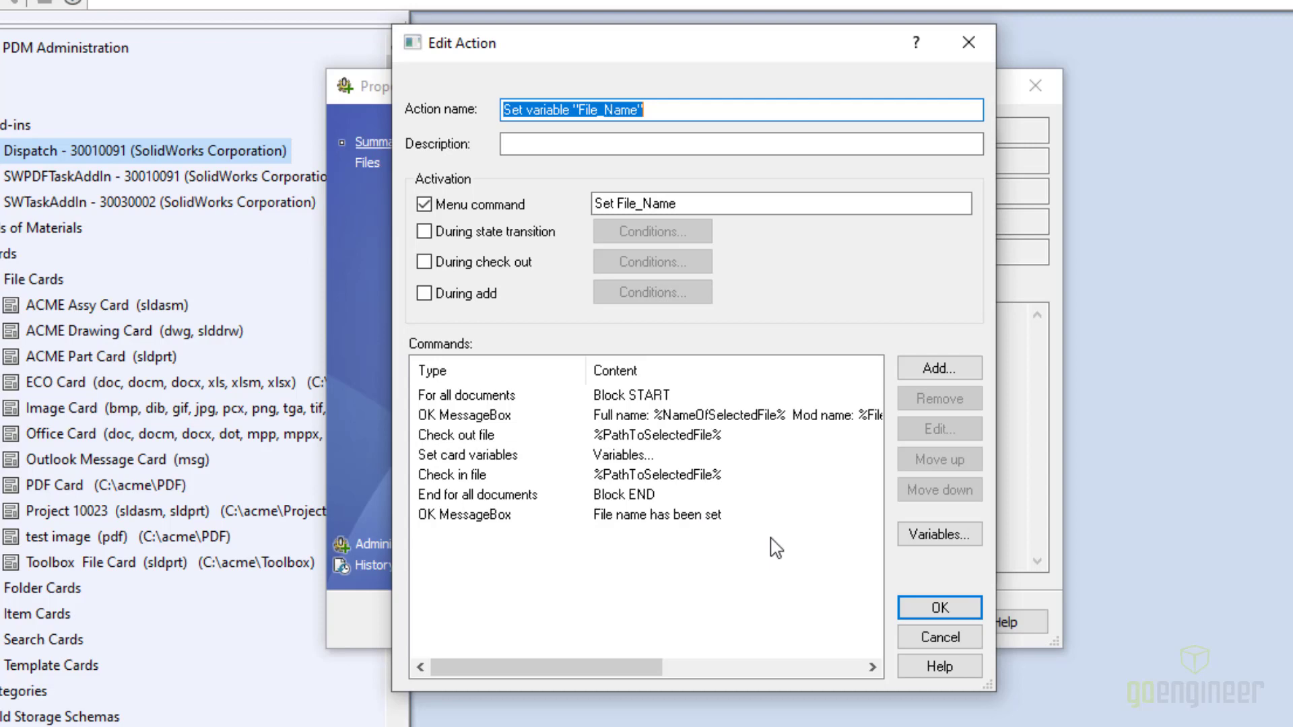
Open the Variables list of the Set variable "File_Name" action.
left_click(932, 539)
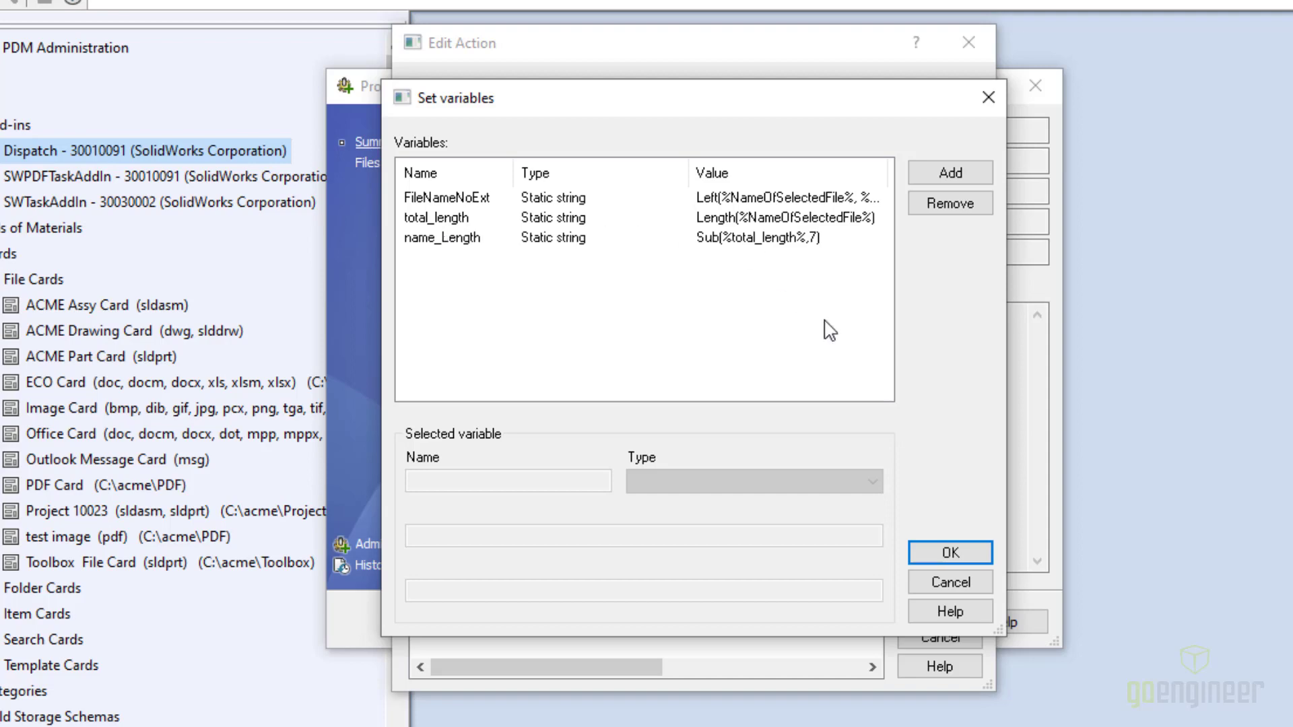
Add a Static string variable named _vartiable.
left_click(951, 175)
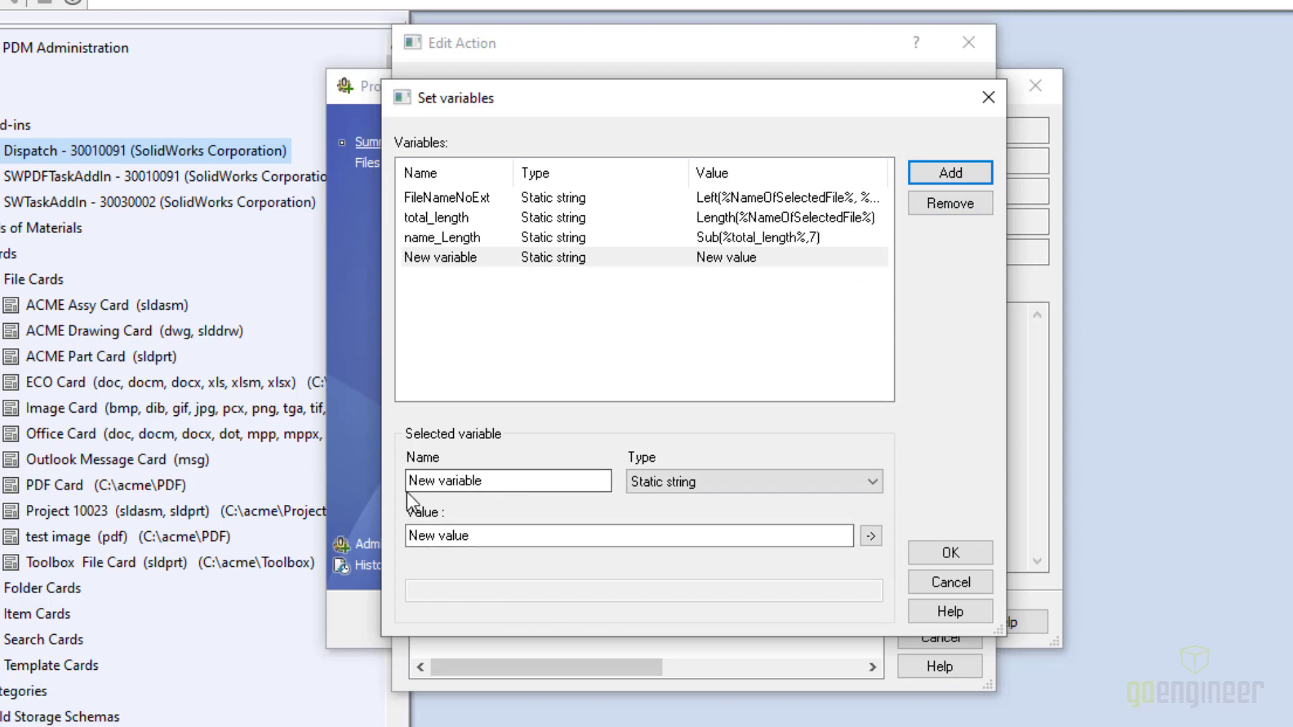
left_click(873, 482)
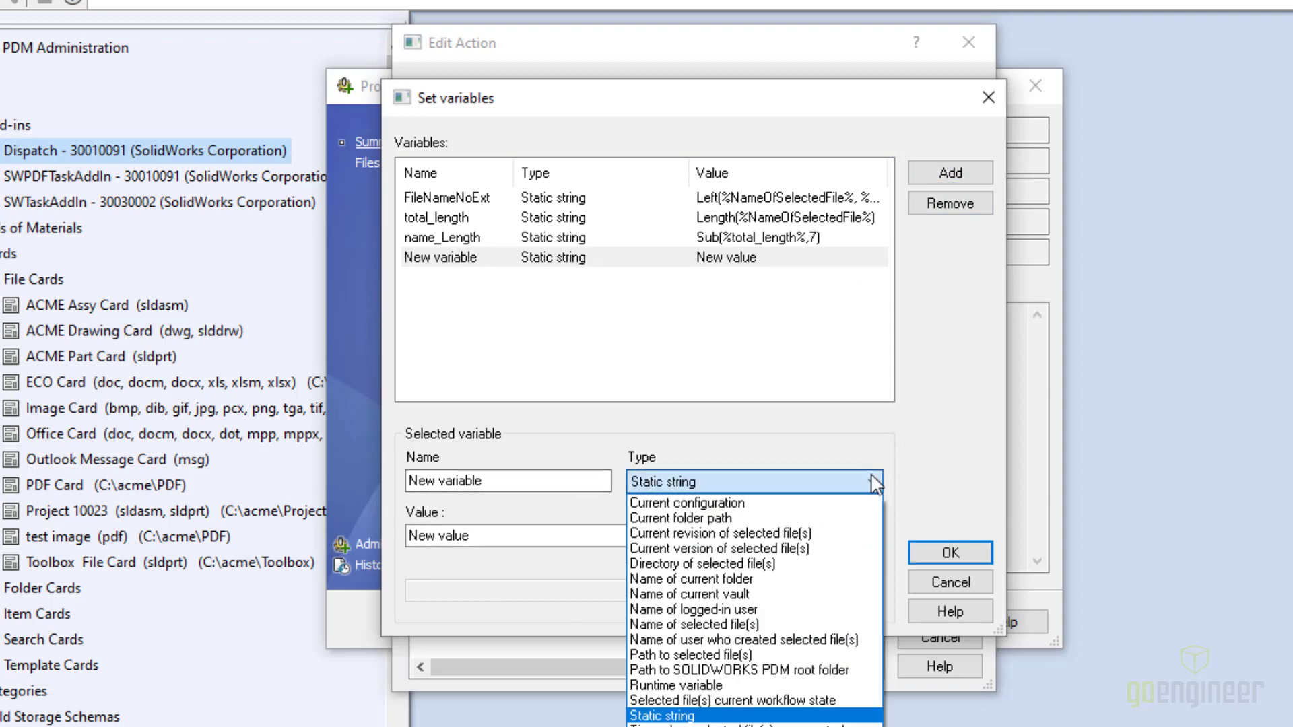
left_click(874, 482)
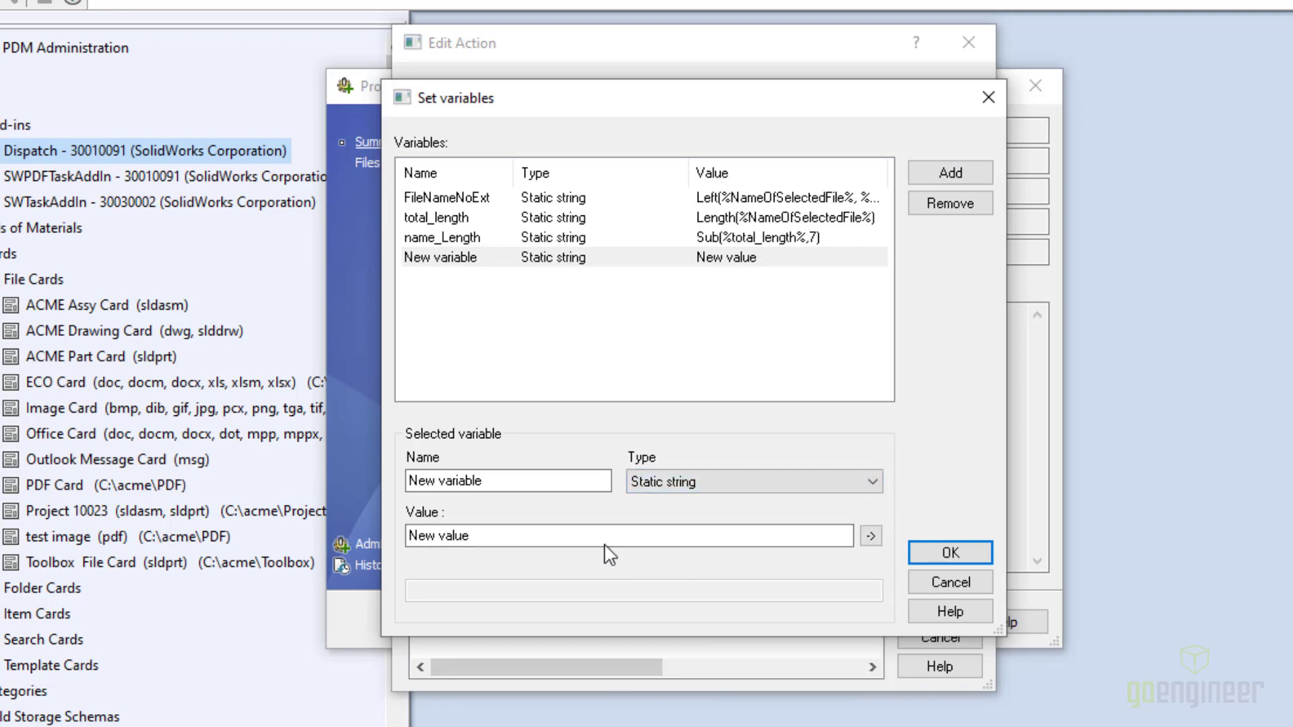
left_click_drag(520, 481, 357, 479)
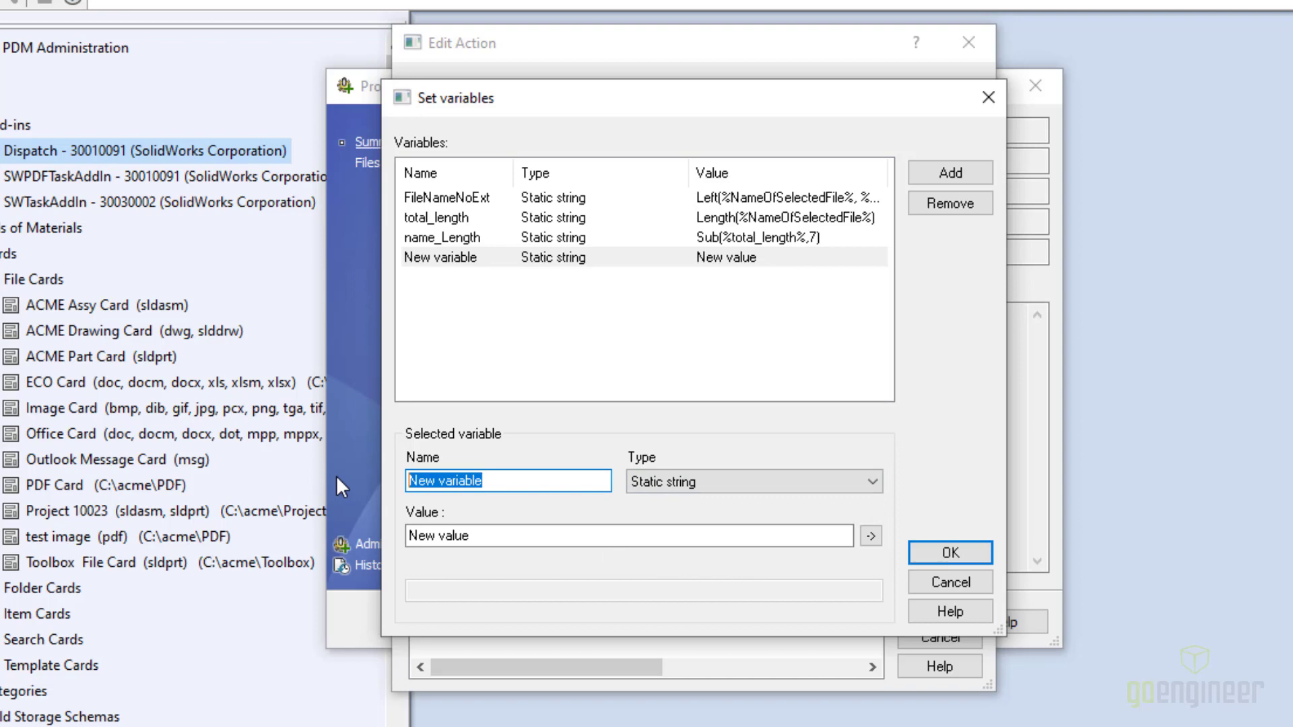
type("_")
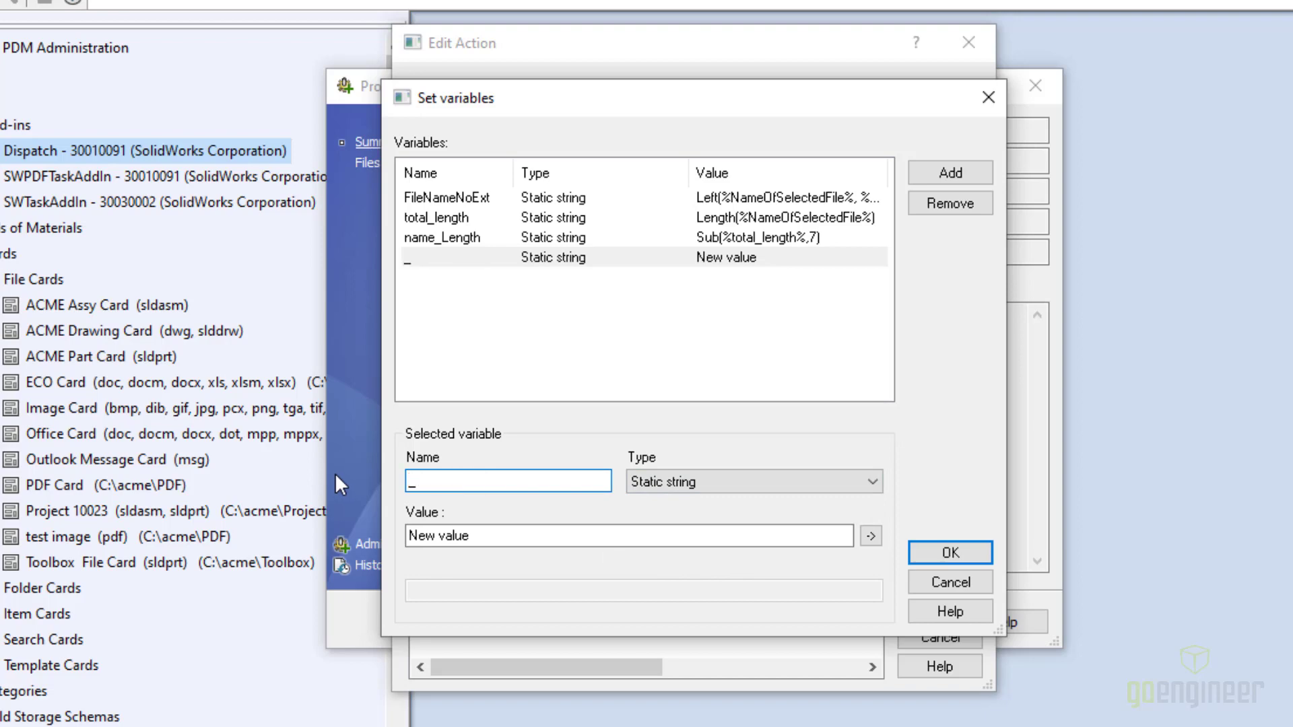
type("vartiable")
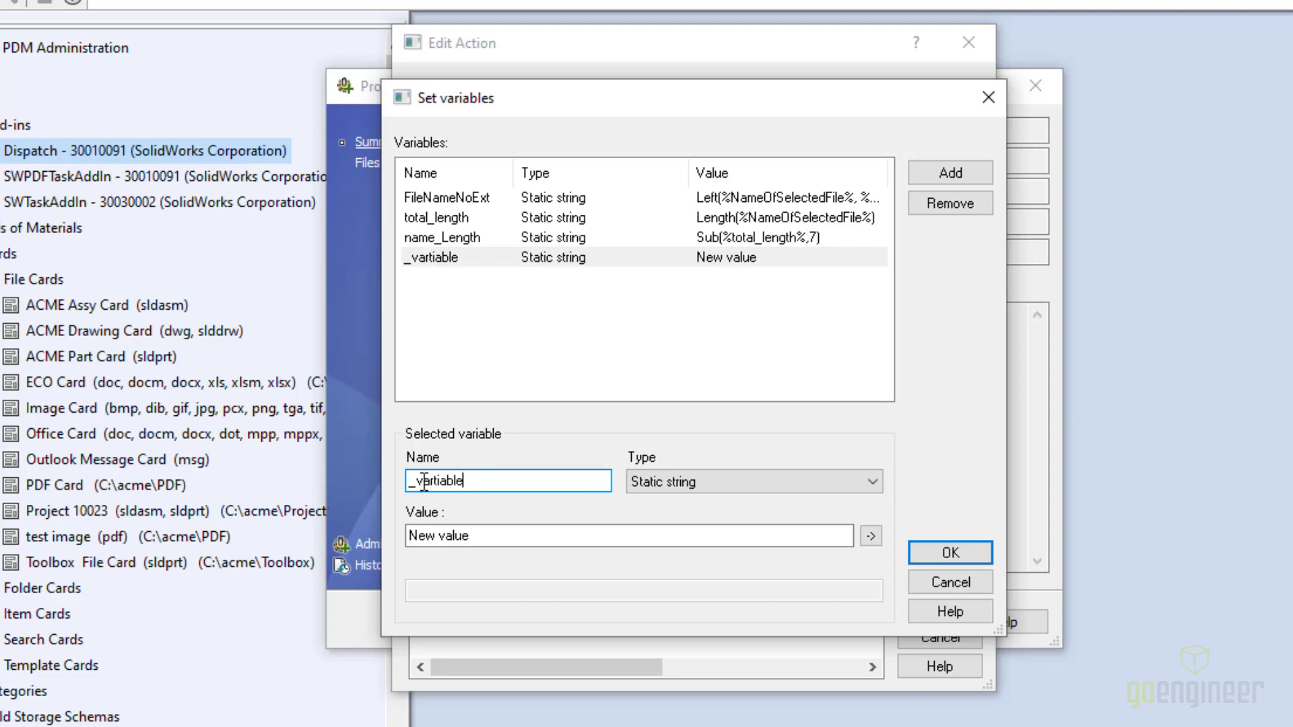
Remove the misspelled _vartiable variable and select total_length.
left_click(444, 258)
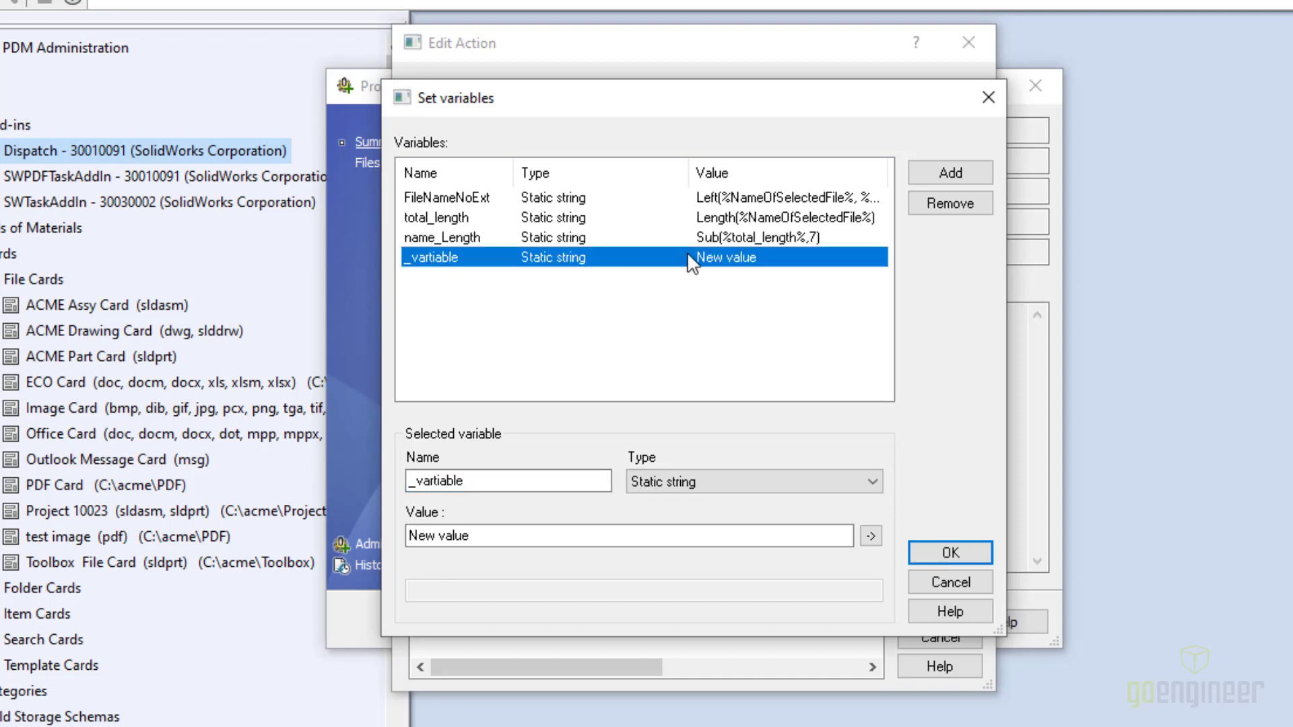
left_click(945, 204)
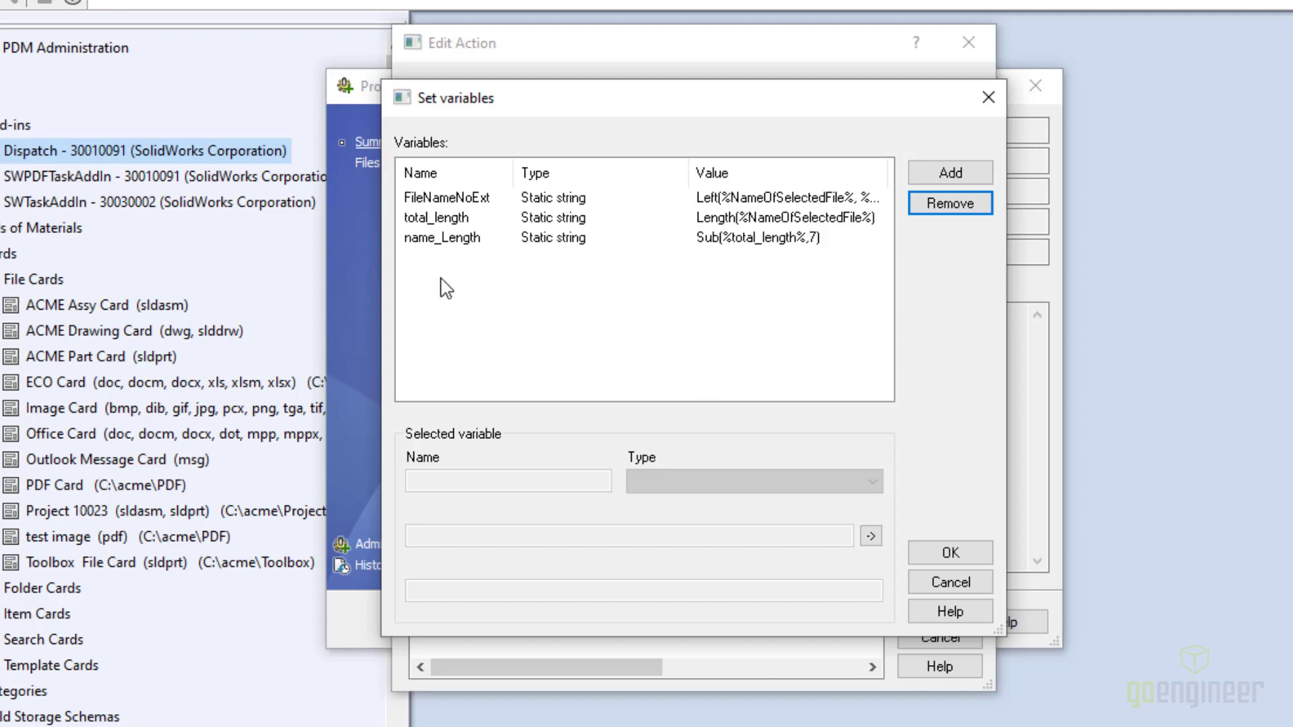
left_click(456, 219)
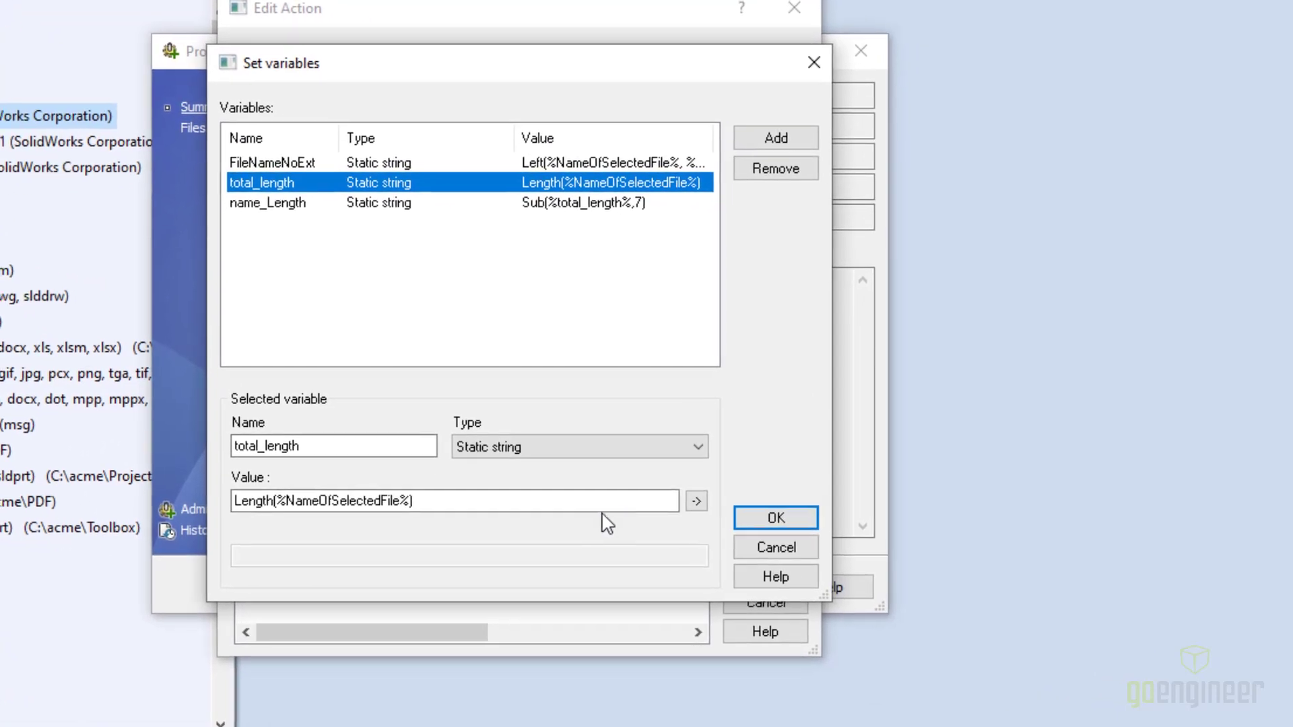
Clear the existing total_length value.
left_click(697, 501)
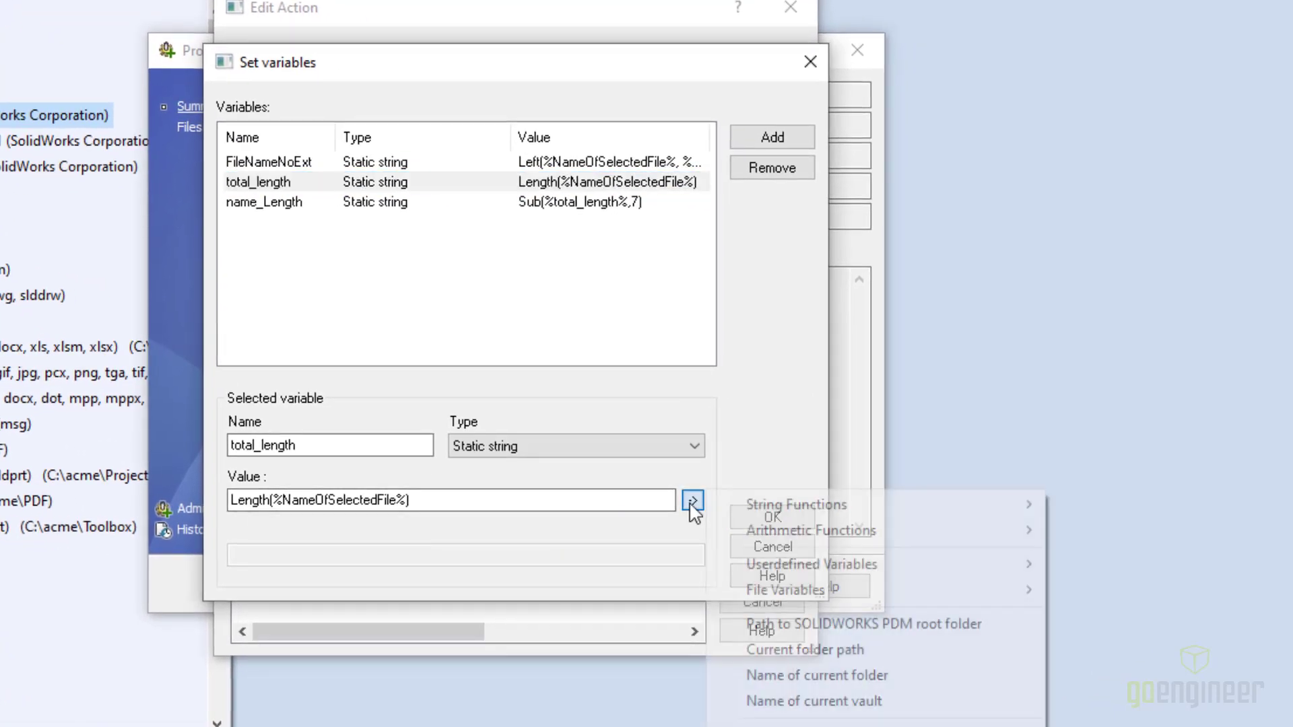
mouse_move(793, 510)
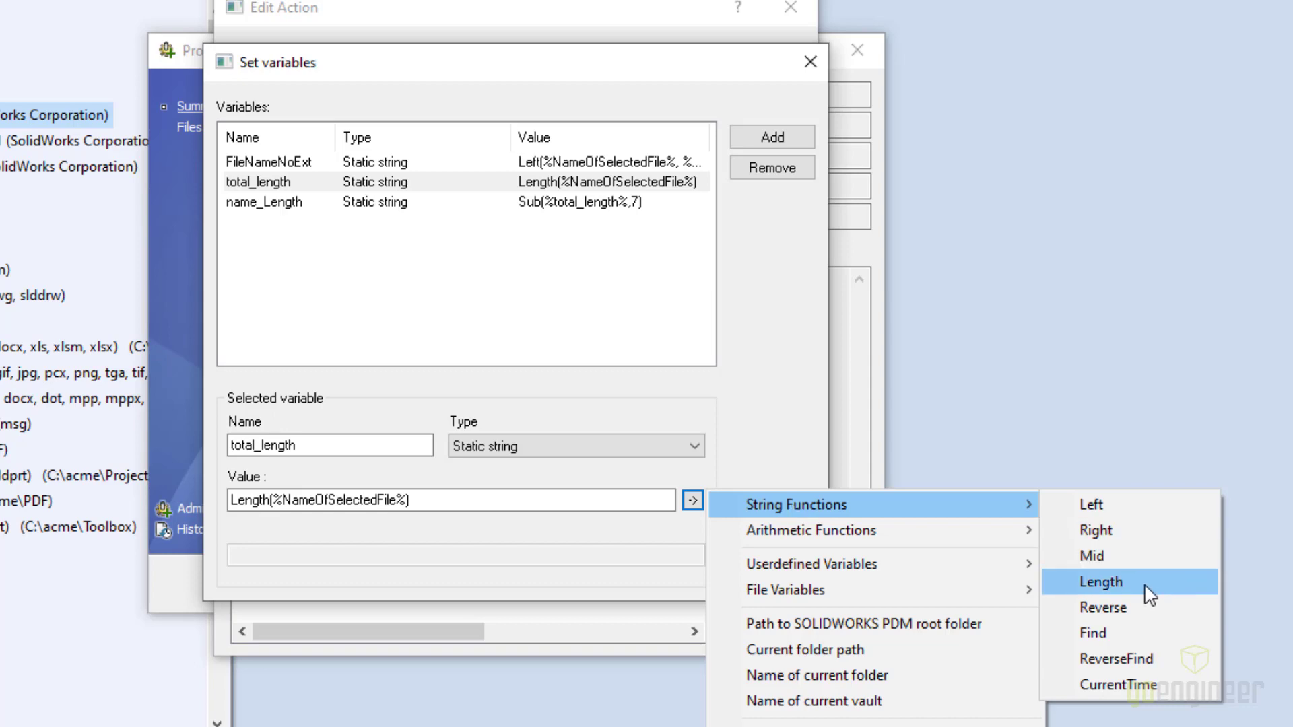
left_click(442, 503)
left_click_drag(442, 502, 229, 505)
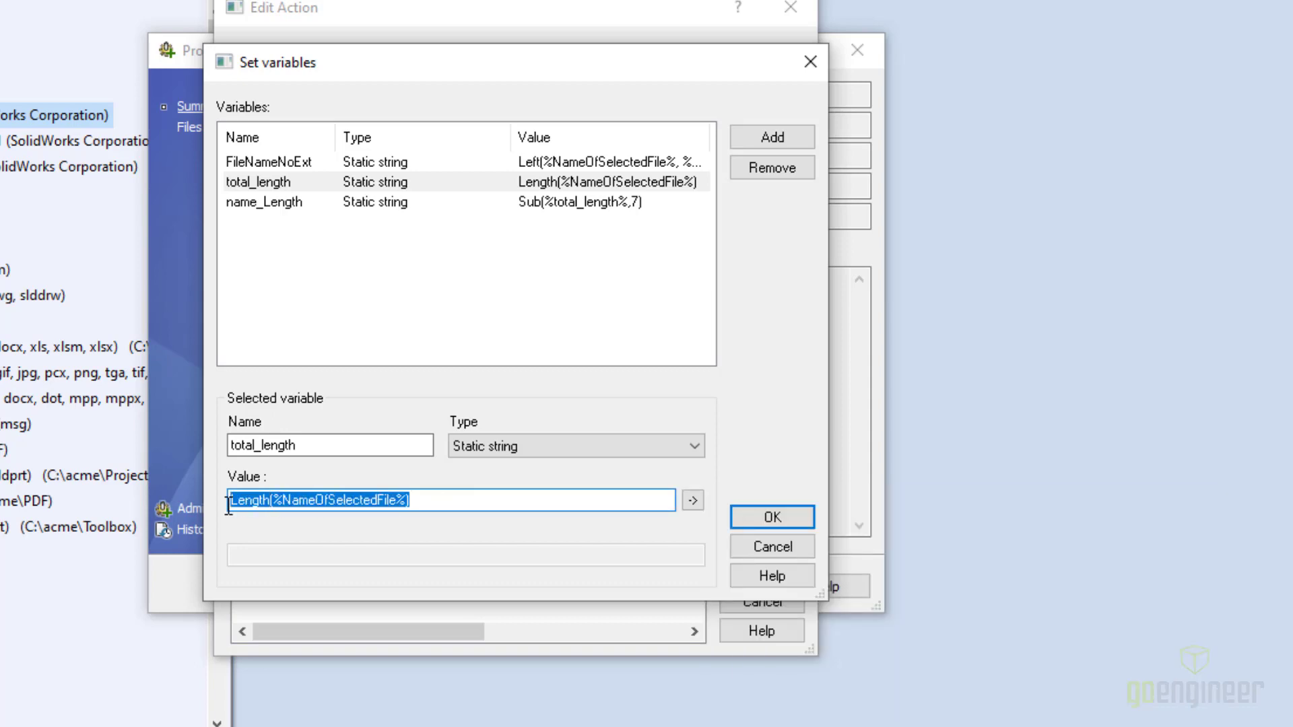
key("Delete")
Set total_length to Length(%NameOfSelectedFile%) using String Functions and File Variables.
left_click(692, 500)
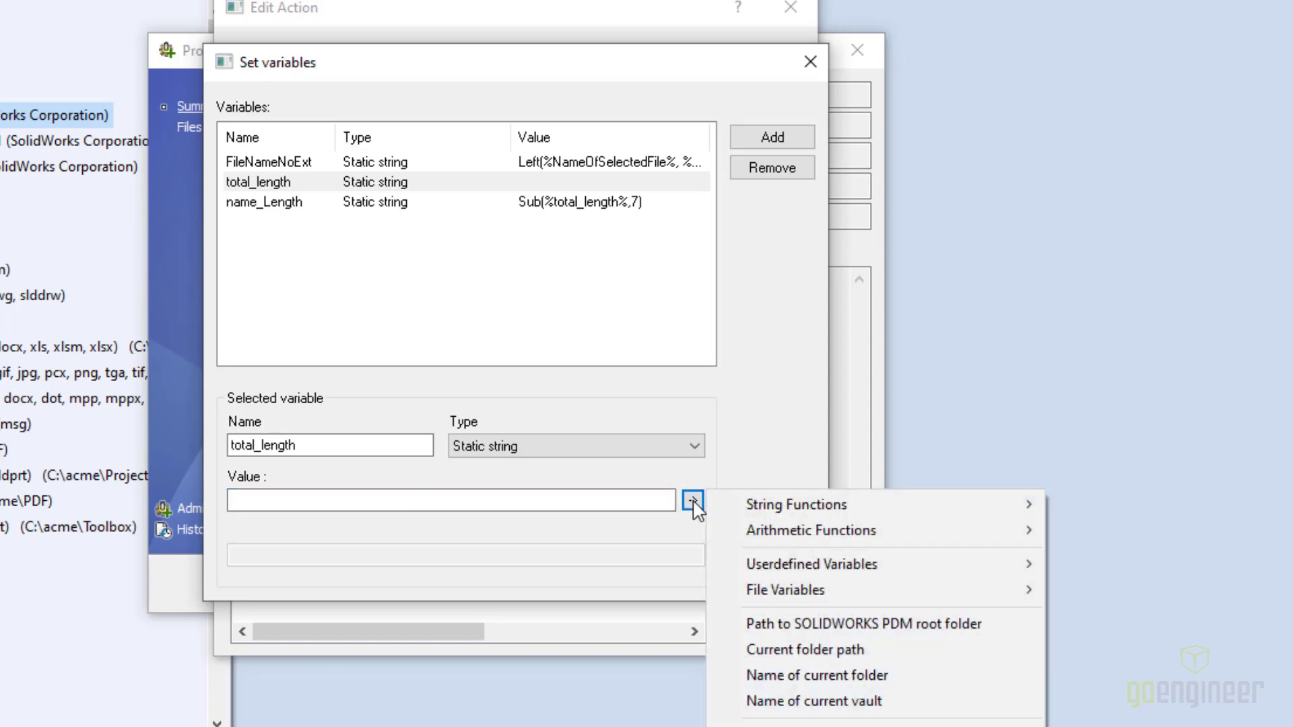
mouse_move(759, 500)
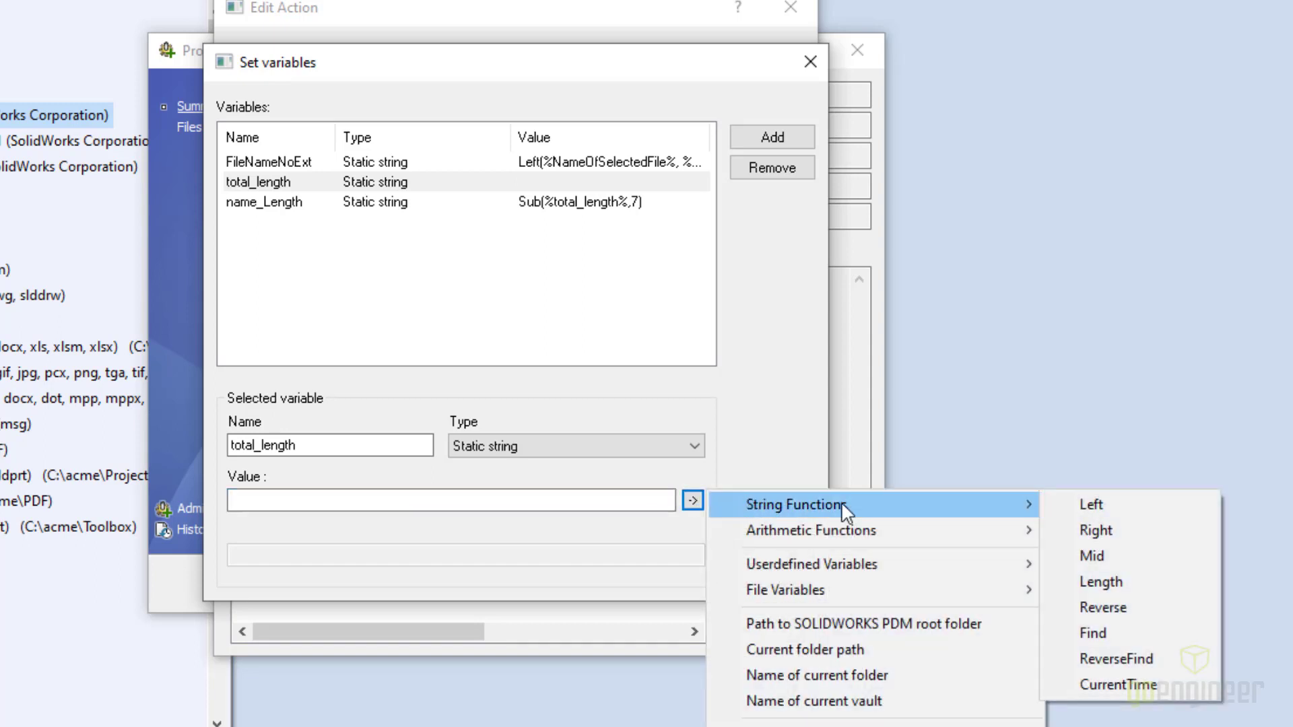
left_click(1118, 582)
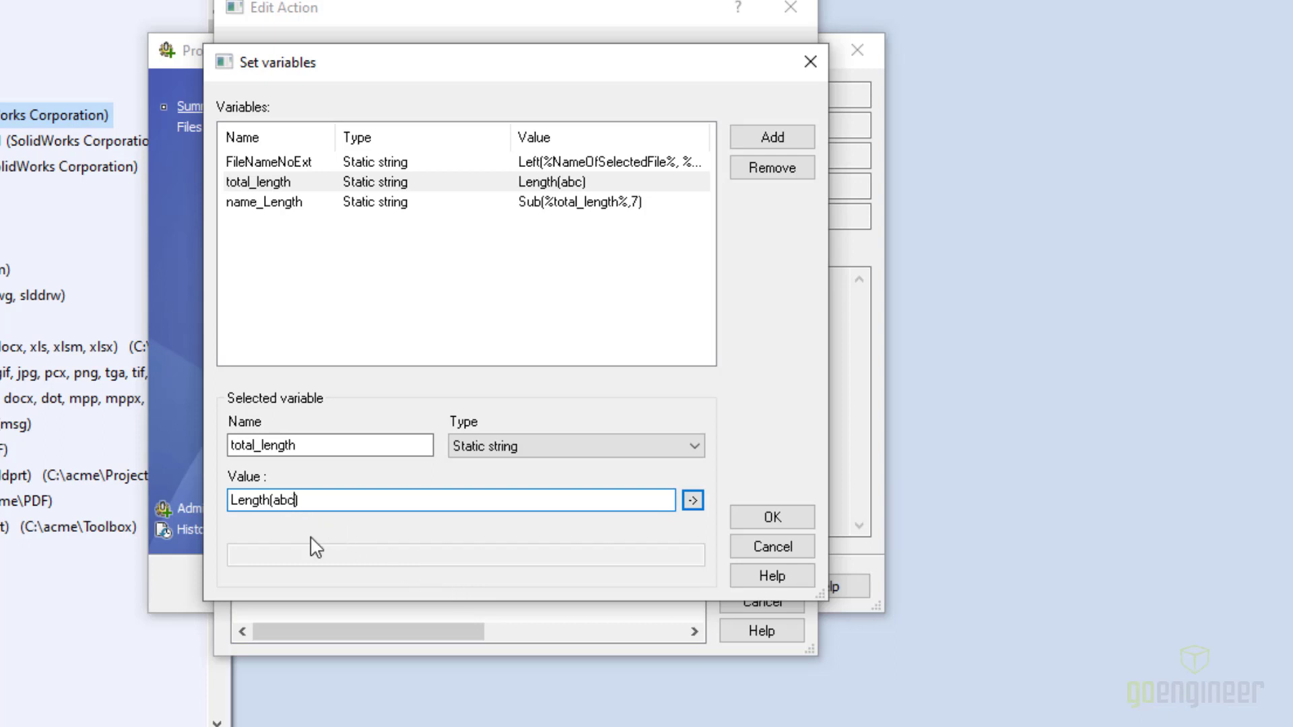
key("BackSpace")
key("BackSpace")
key("BackSpace")
left_click(693, 502)
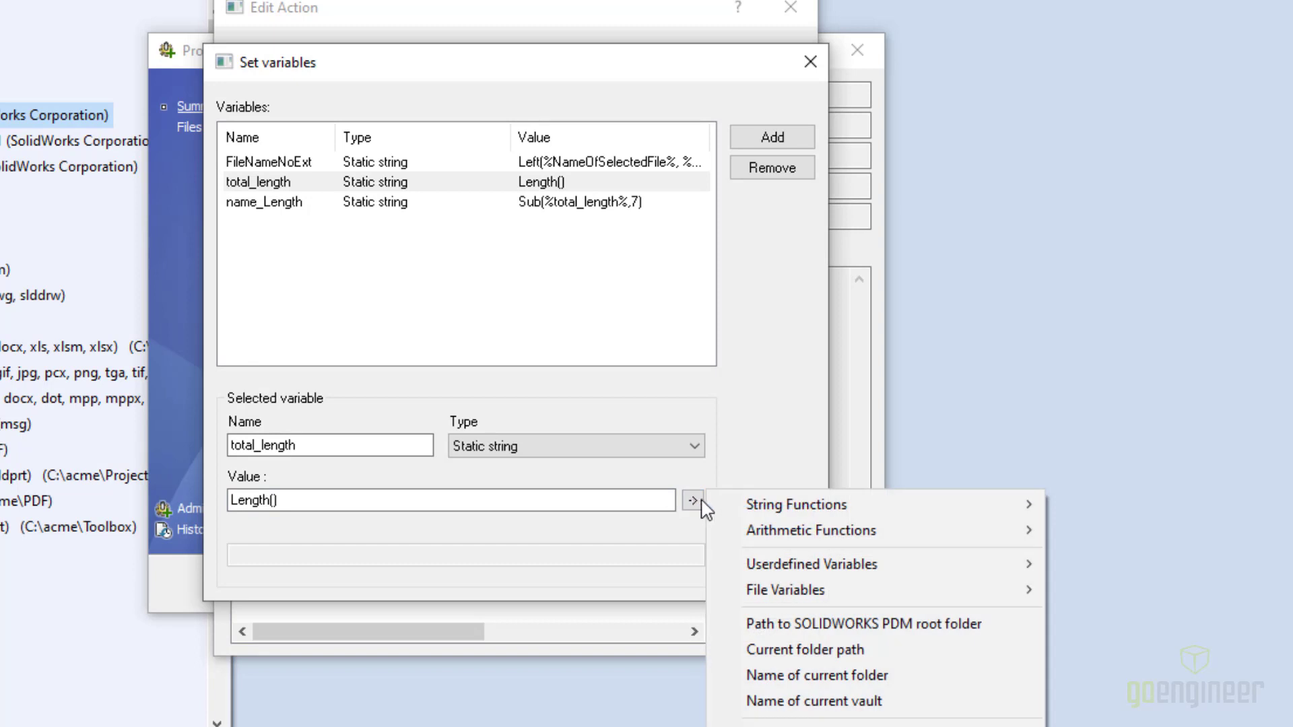
mouse_move(752, 532)
mouse_move(781, 592)
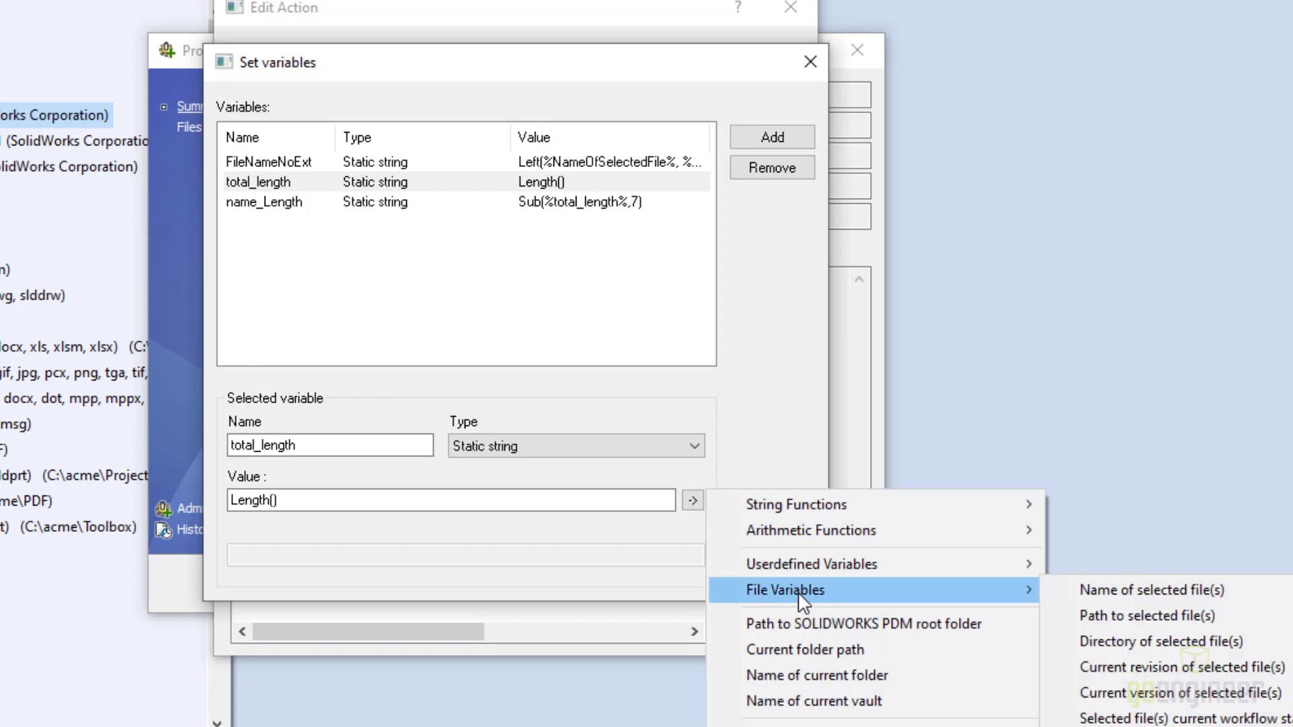
left_click(1151, 585)
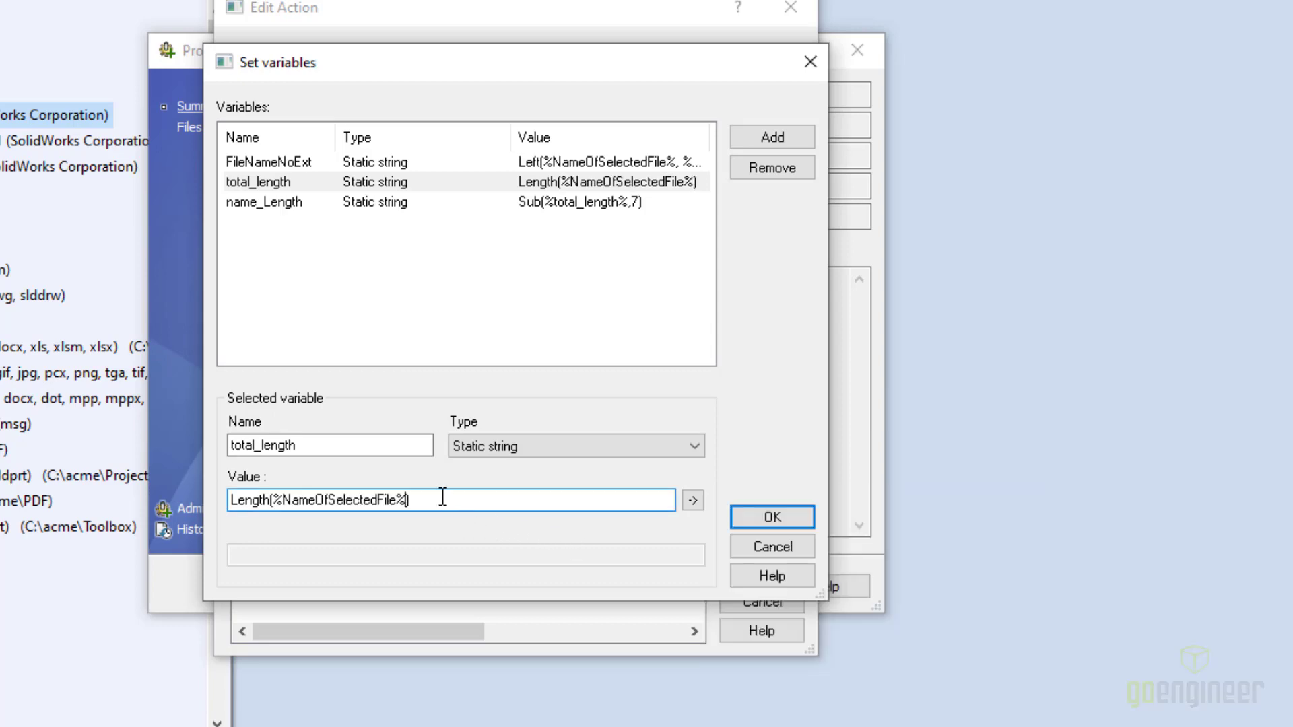
left_click(278, 204)
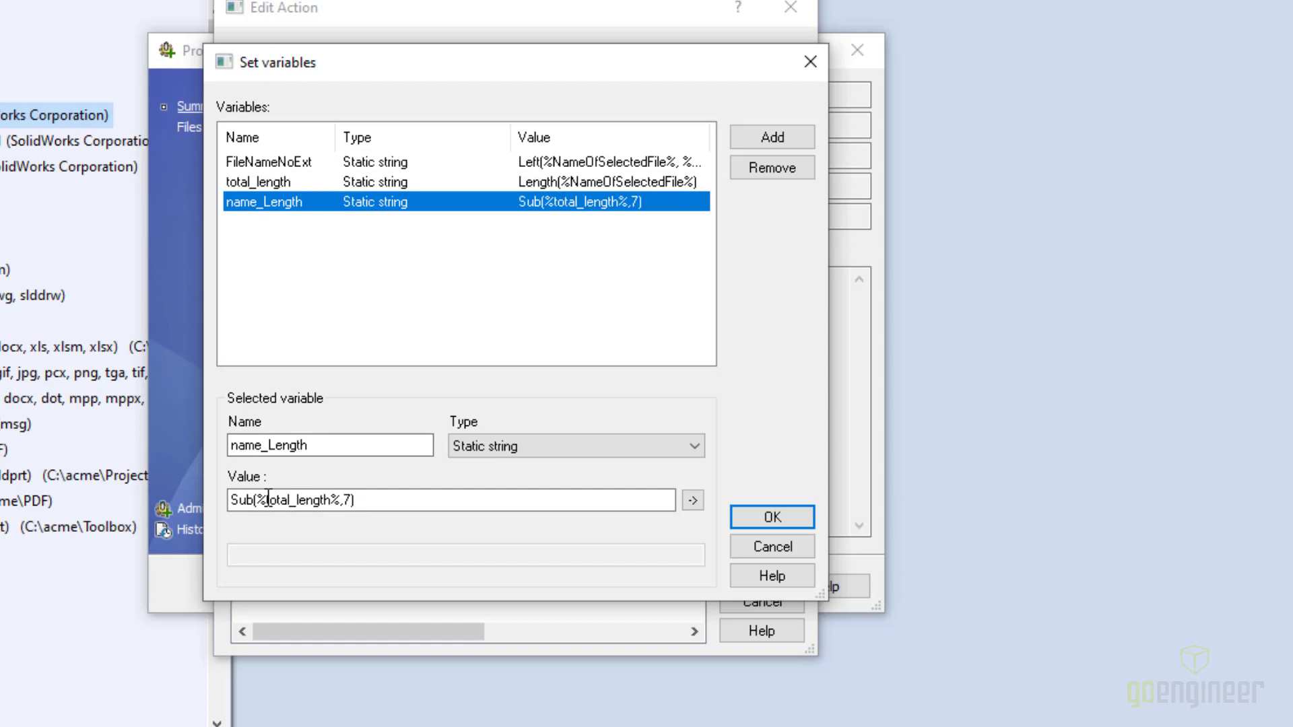
Review name_Length Sub(%total_length%,7) and FileNameNoExt, then confirm the variables with OK.
left_click(349, 501)
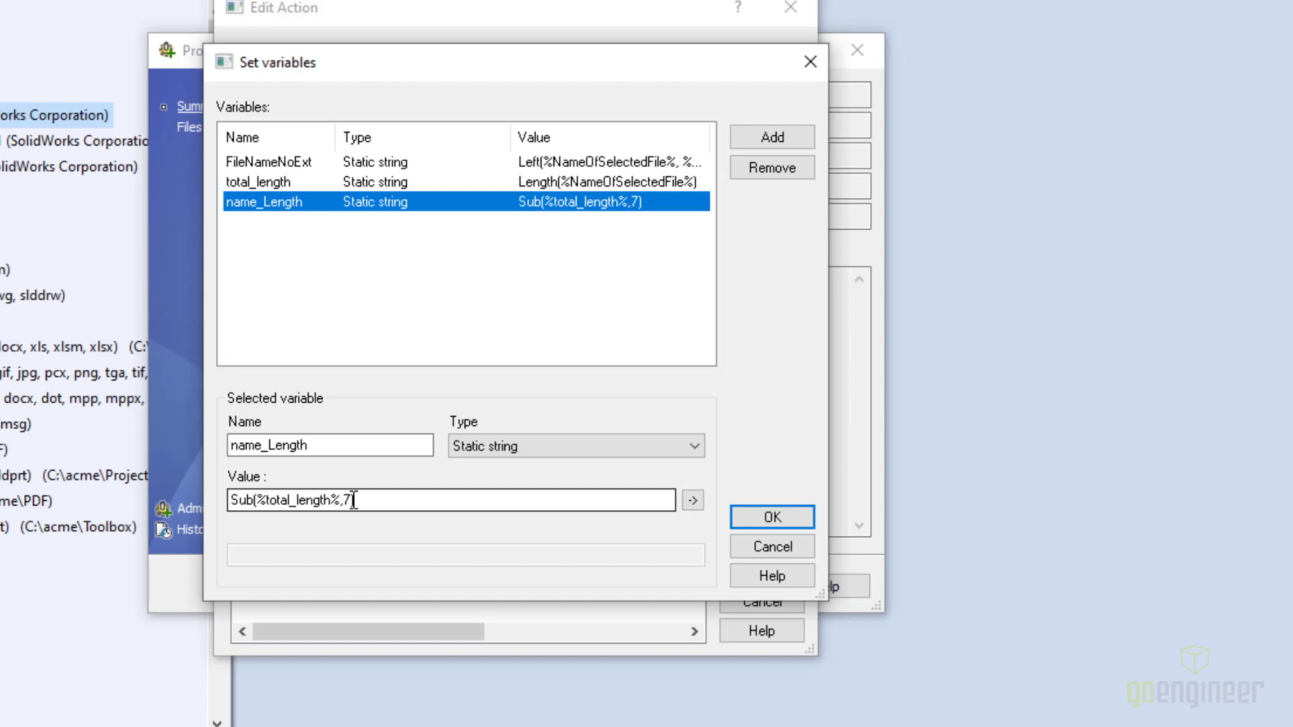
left_click(693, 501)
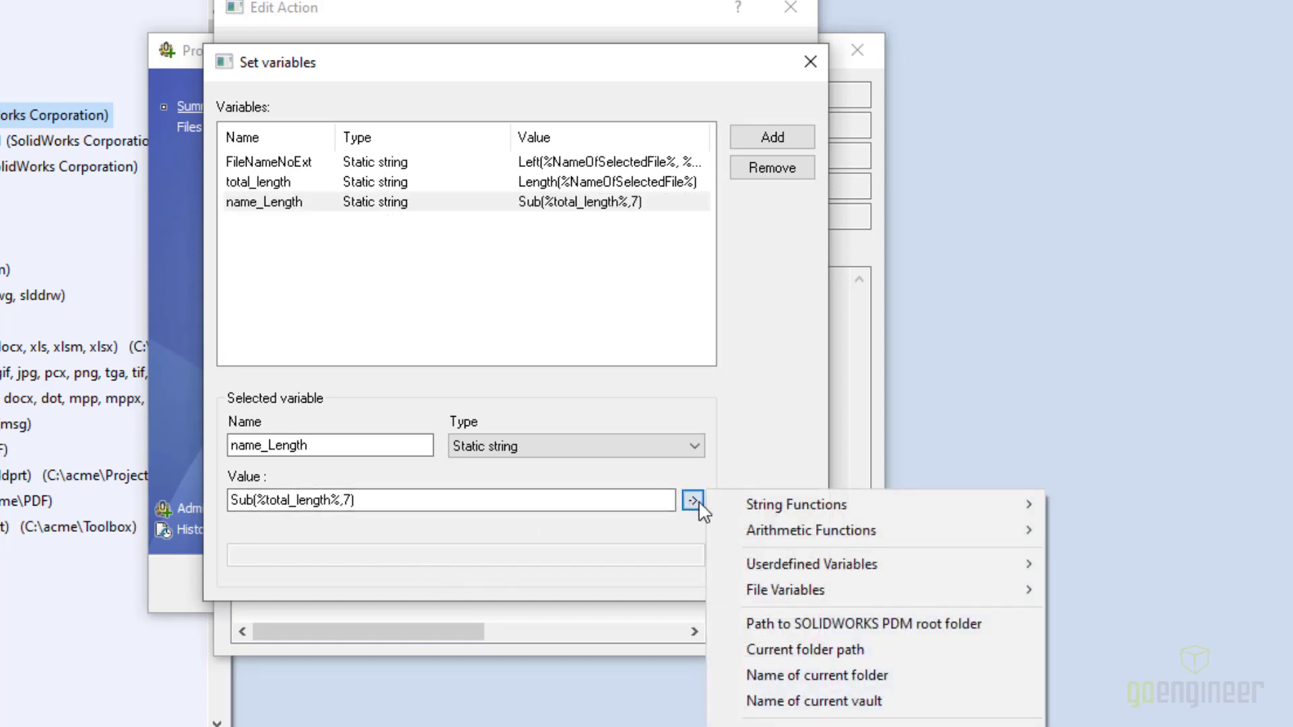
mouse_move(801, 542)
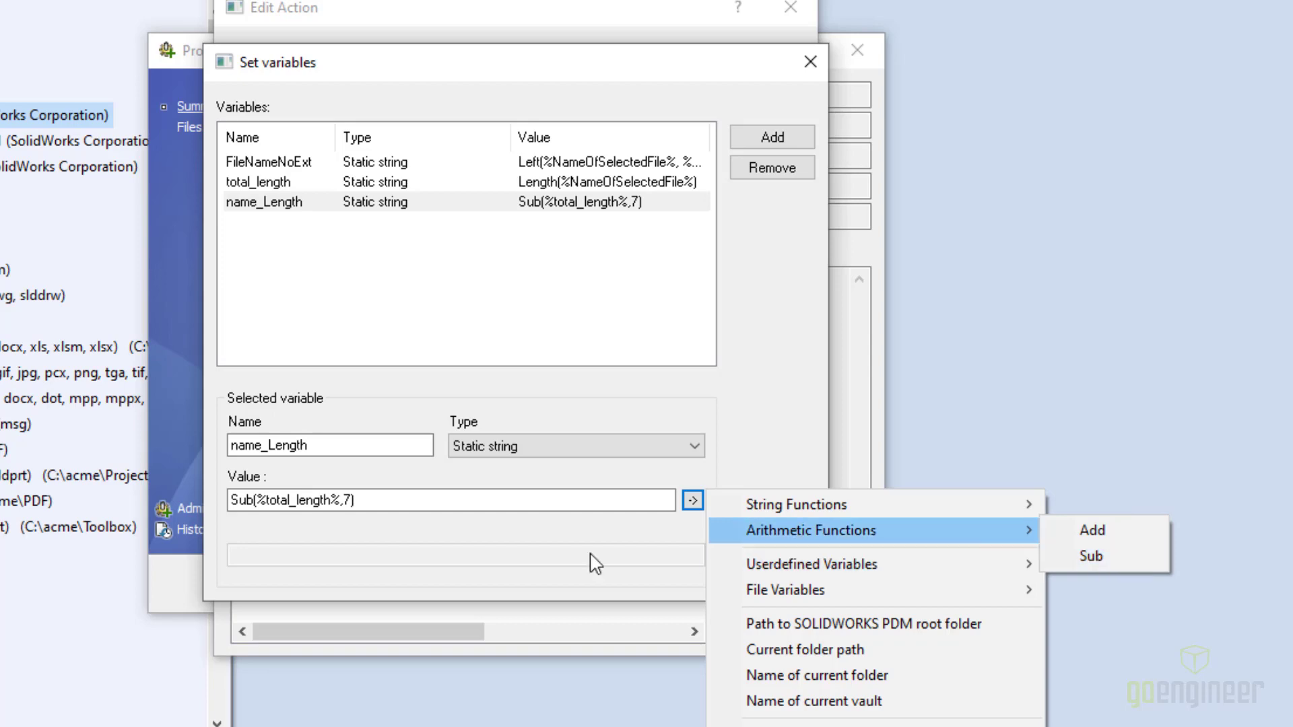
left_click(405, 501)
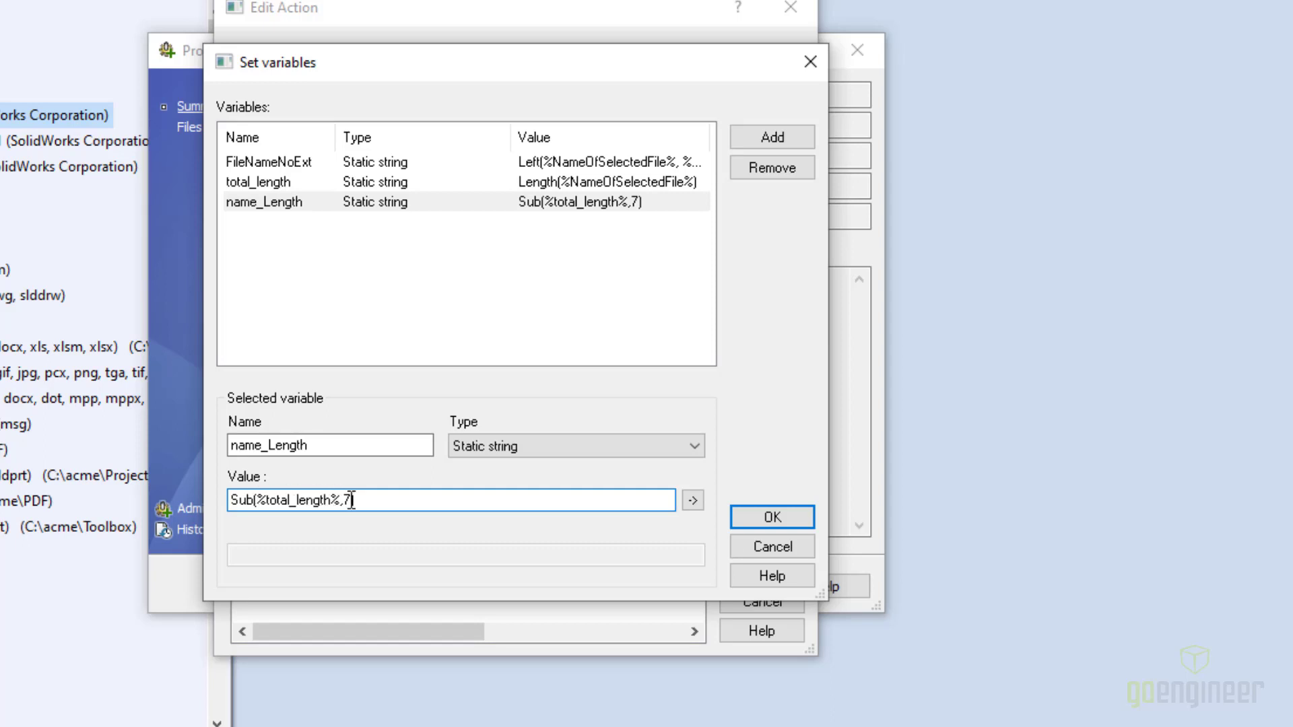
left_click(363, 162)
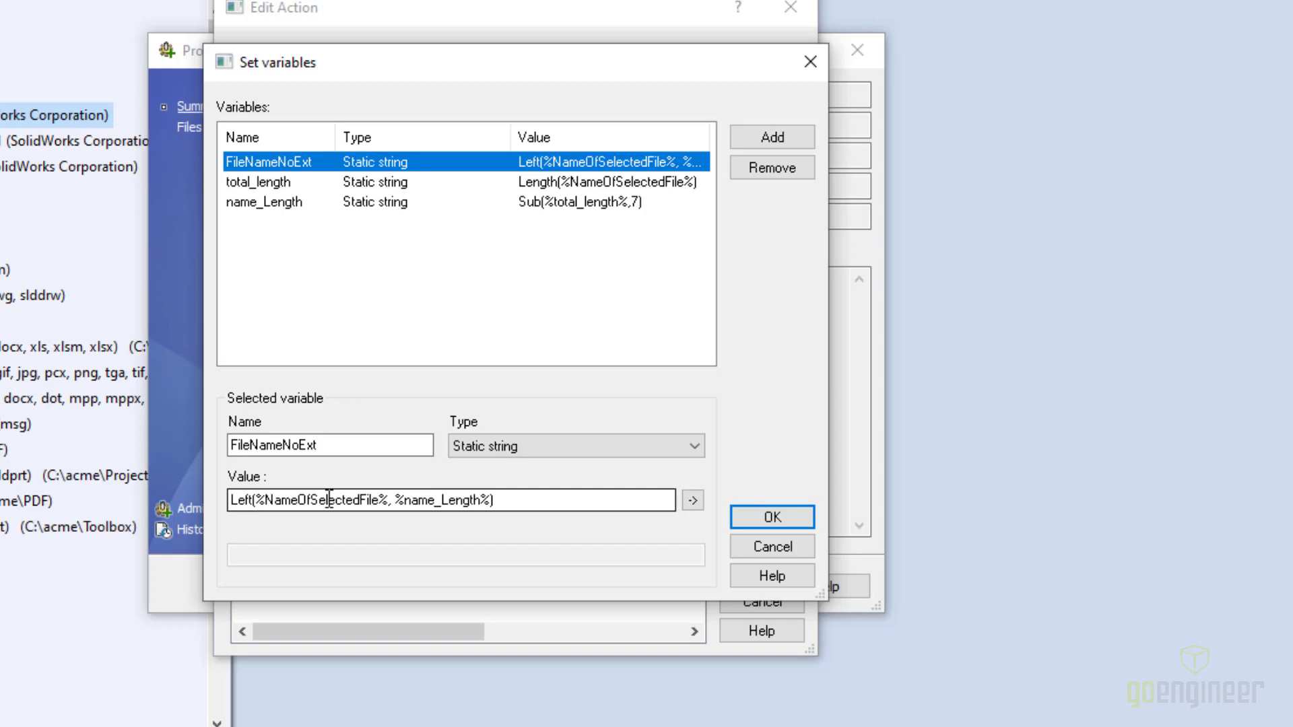
left_click(771, 518)
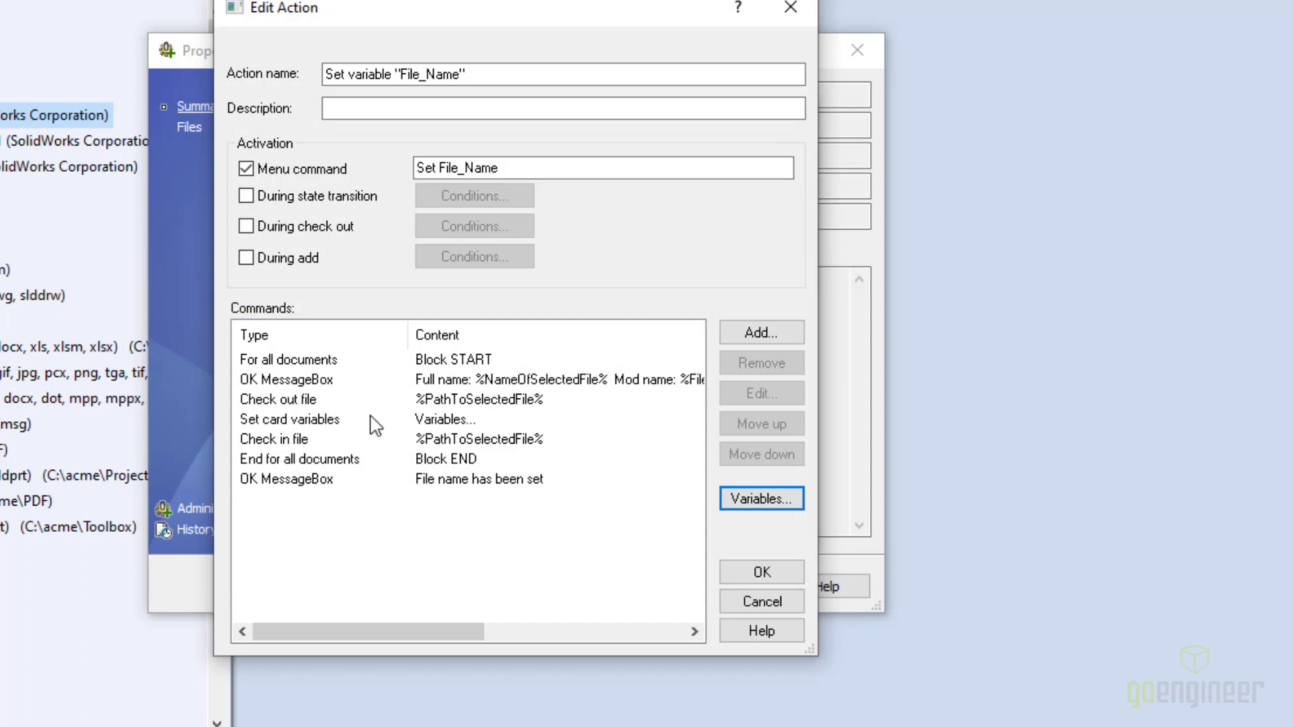
left_click(299, 359)
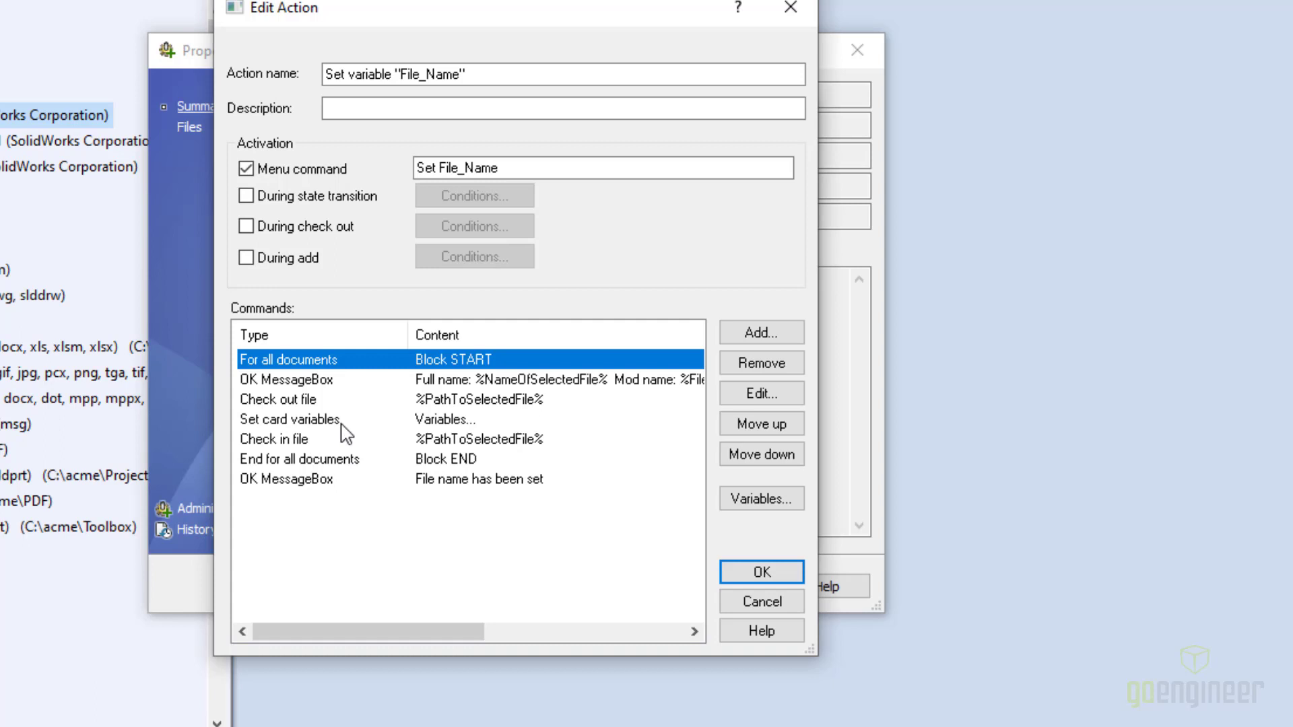
left_click(300, 388)
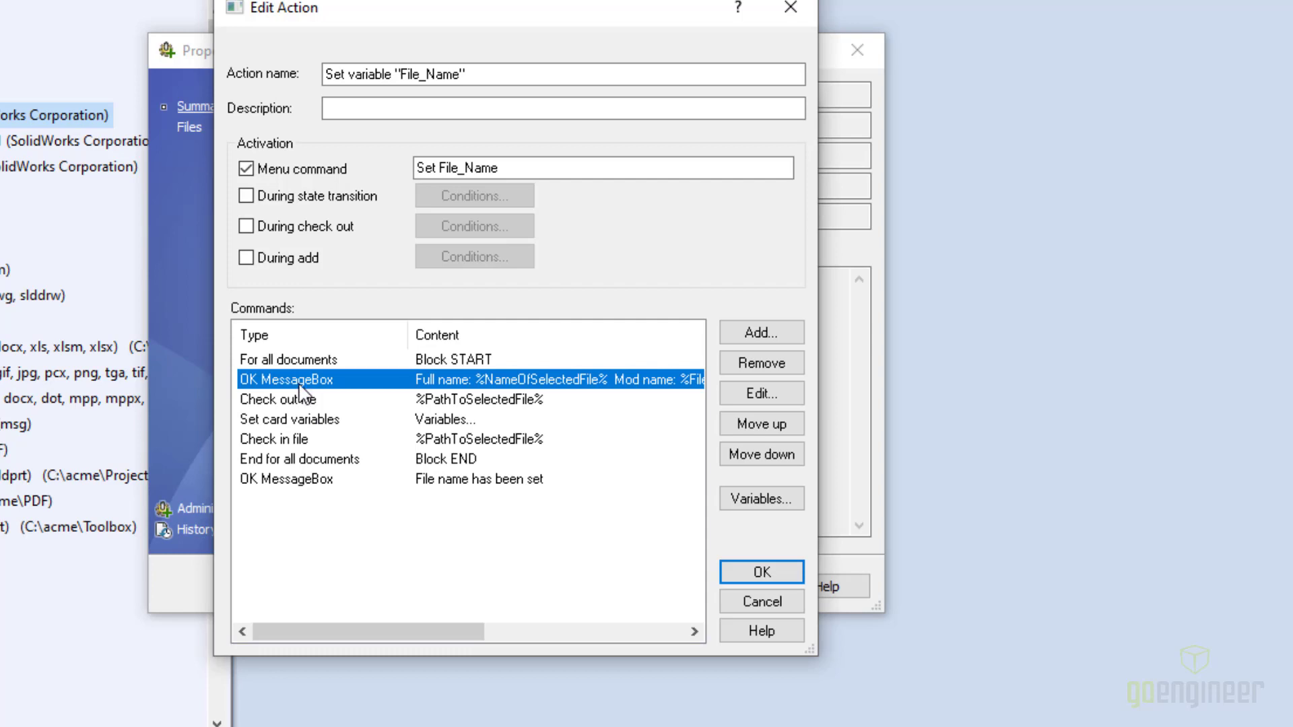
Review the Full name / Mod name message box command, then remove it.
double_click(300, 388)
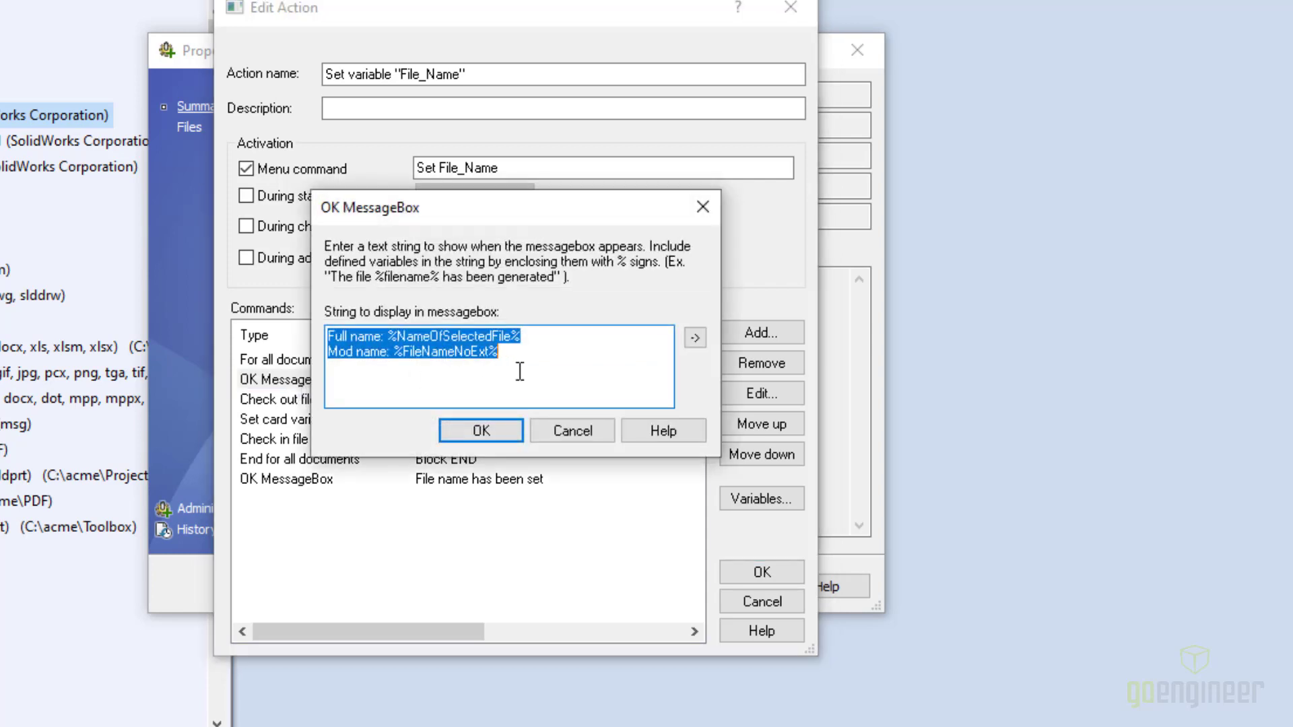
left_click(536, 359)
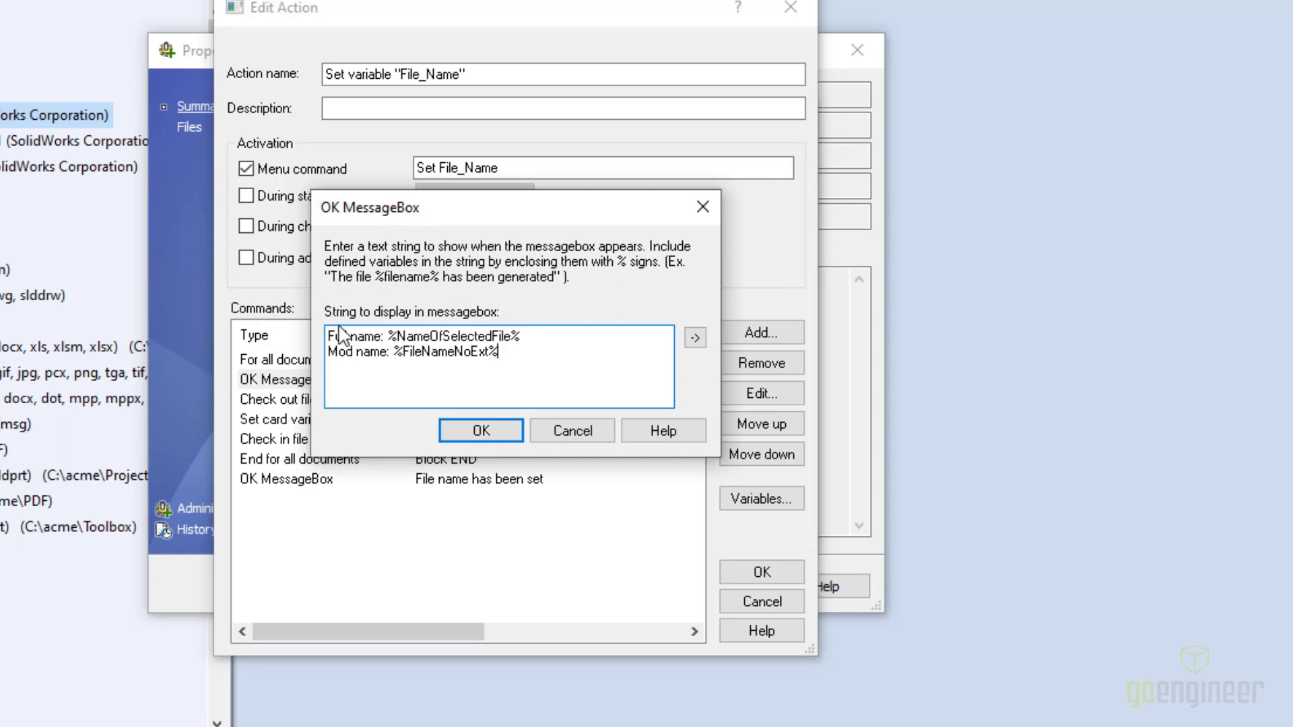
left_click(502, 351)
left_click(576, 429)
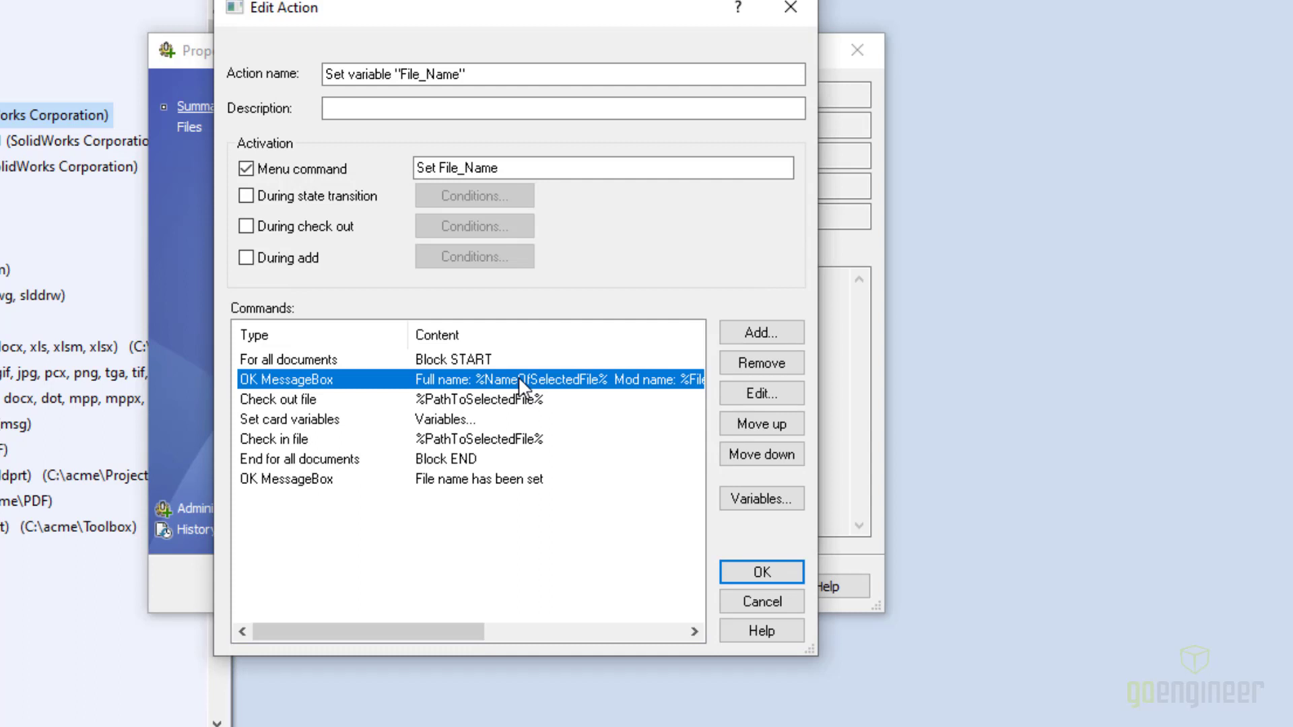
left_click(762, 363)
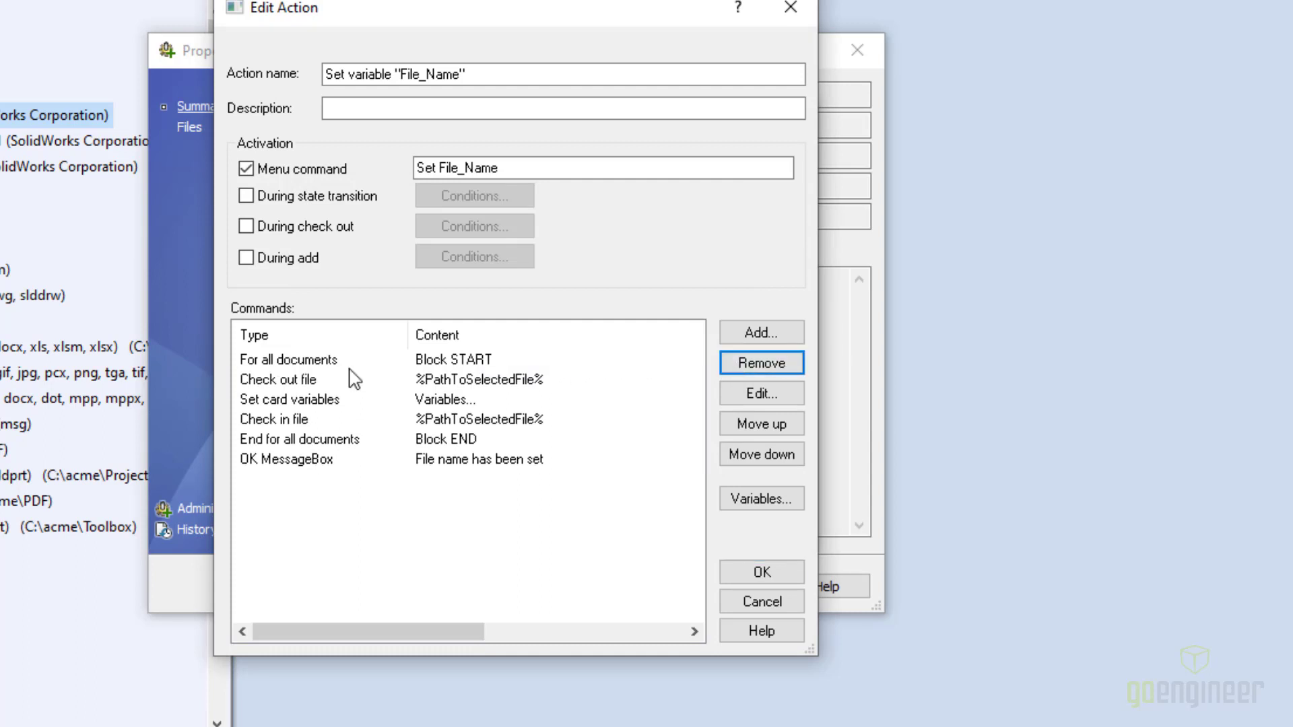
left_click(305, 381)
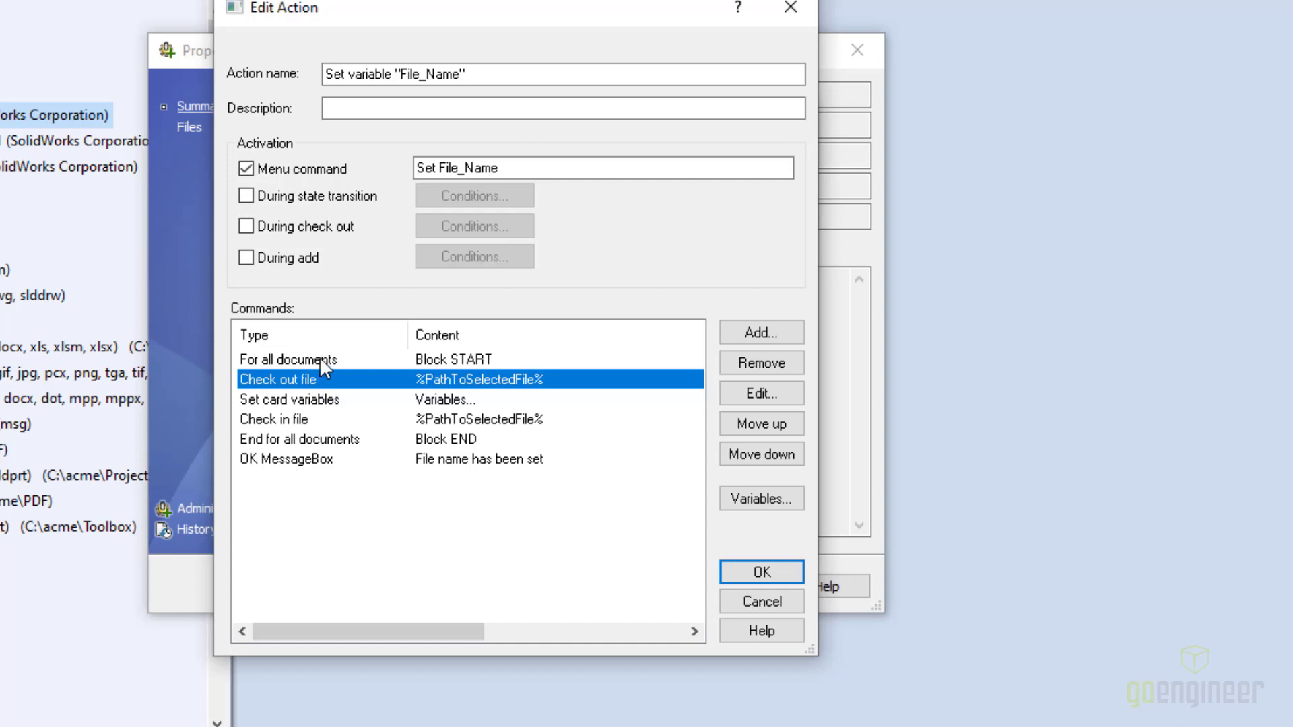
left_click(320, 359)
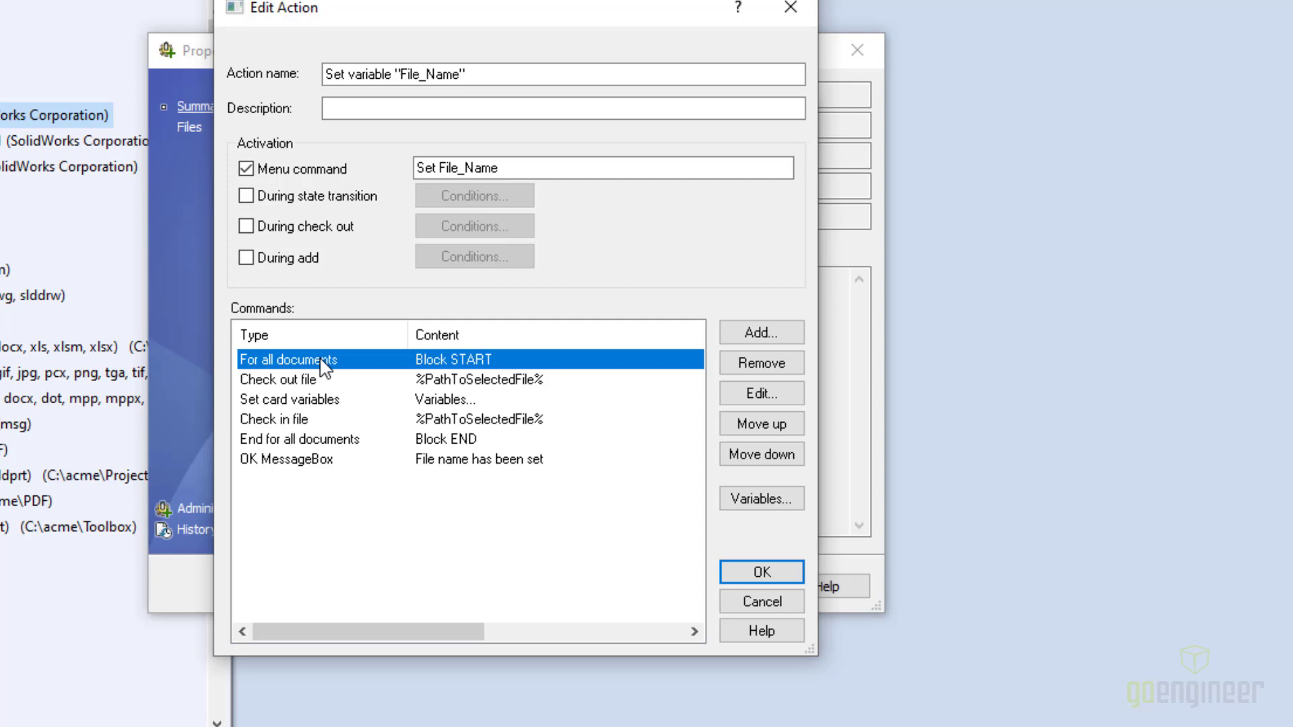
left_click(758, 332)
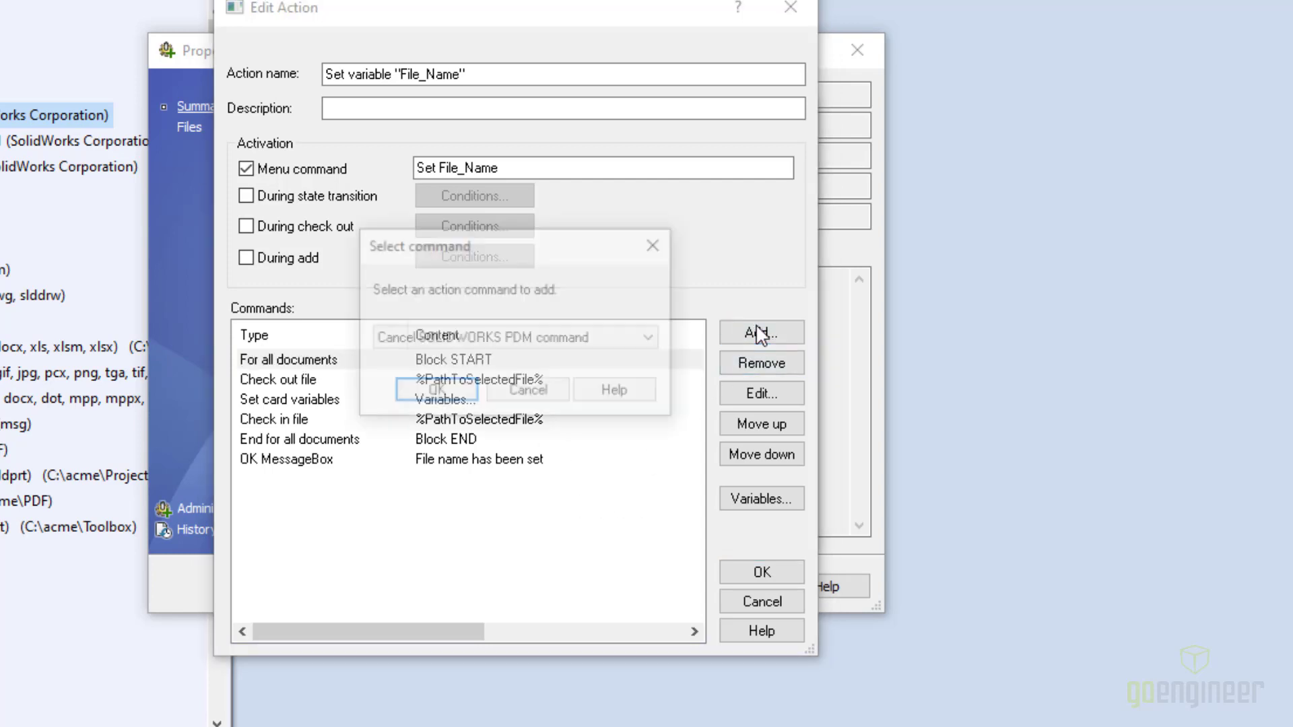
left_click(652, 339)
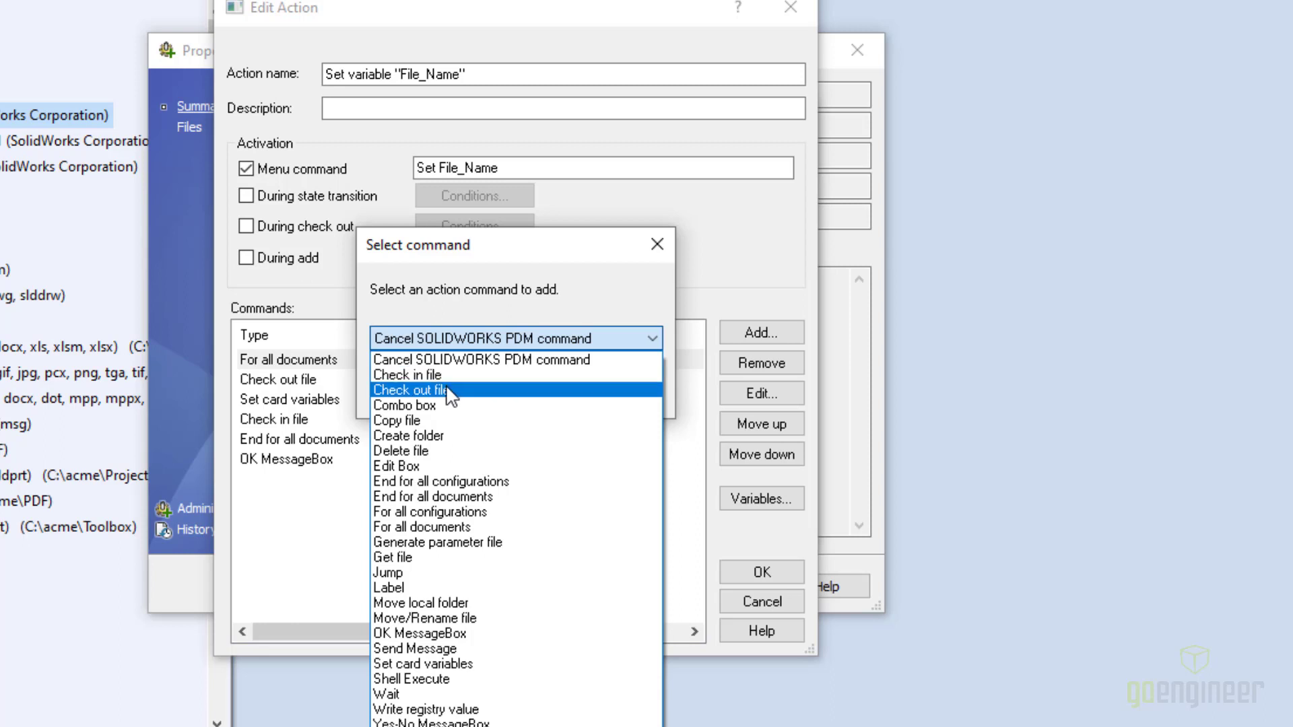
key("Escape")
left_click(526, 390)
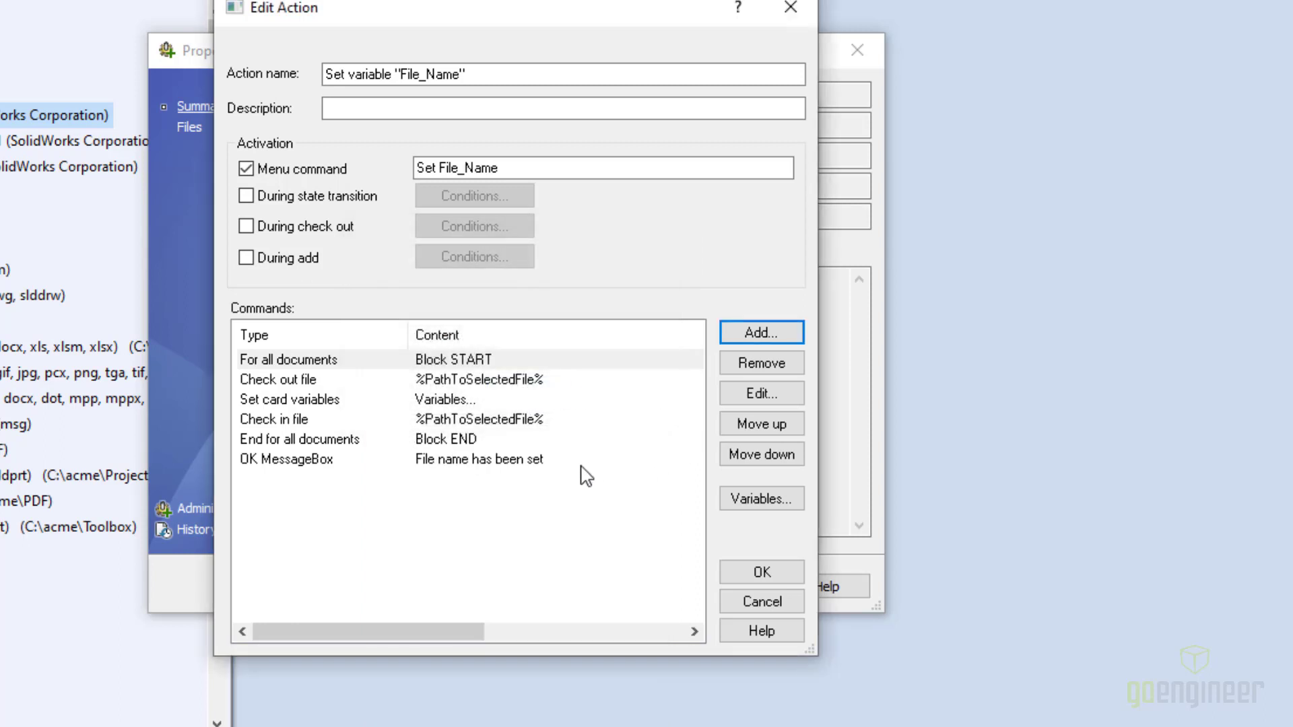
left_click(331, 382)
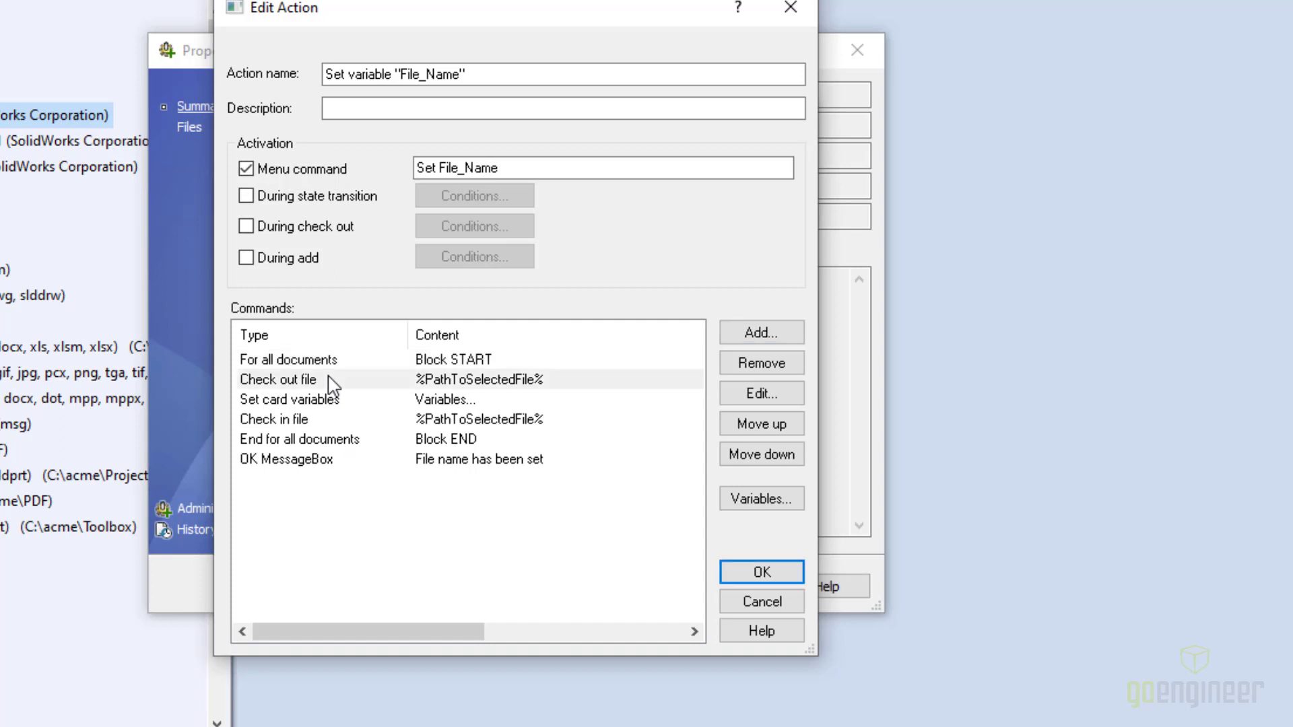
left_click(318, 402)
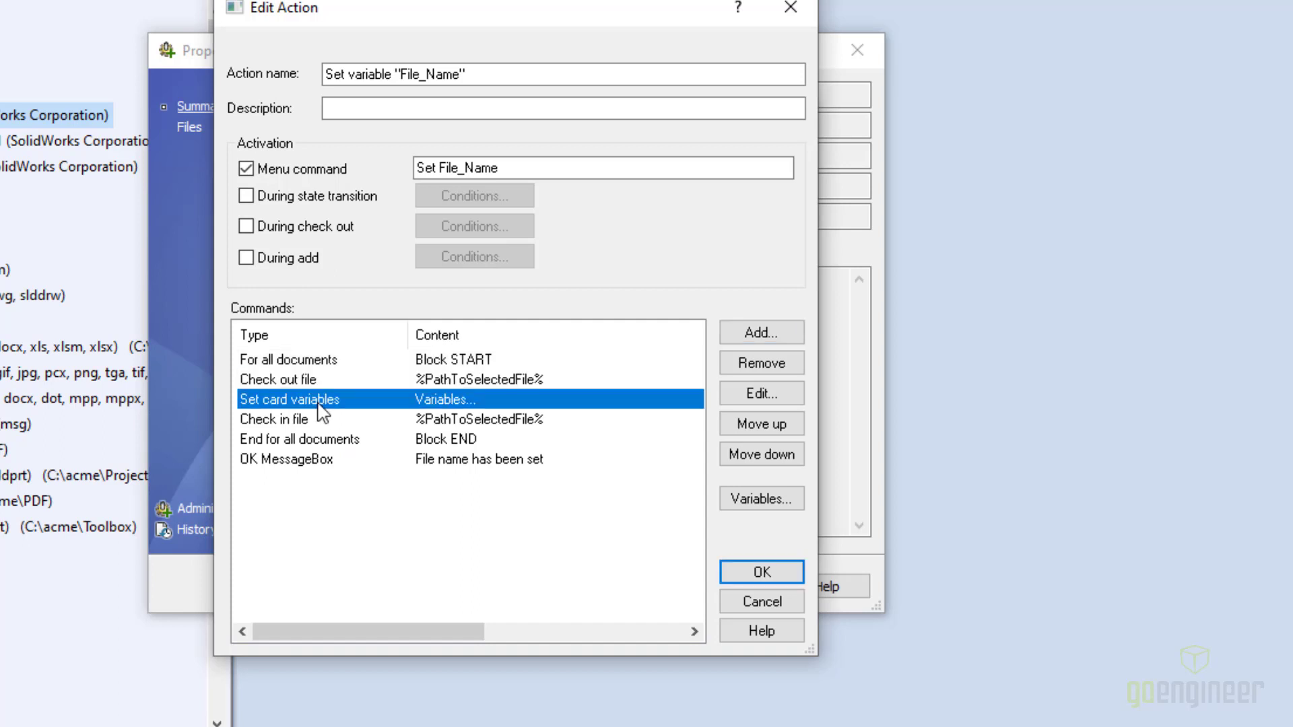
left_click(752, 332)
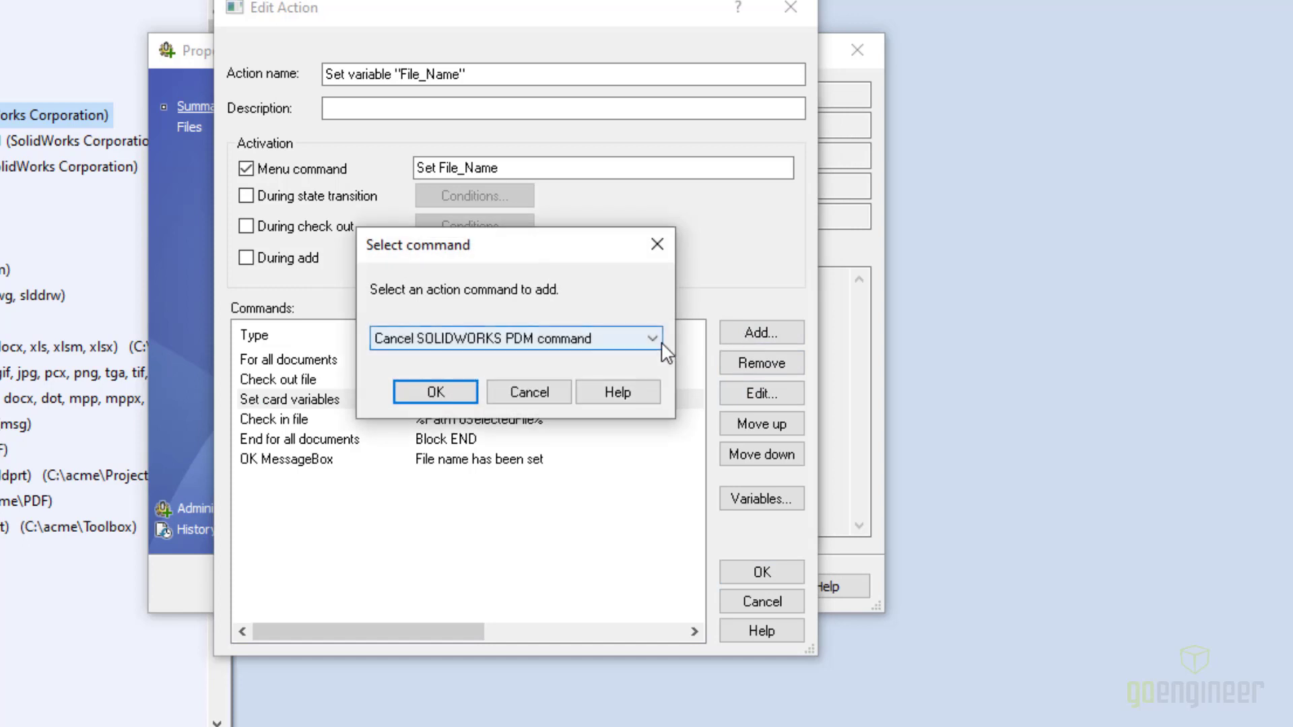
left_click(653, 338)
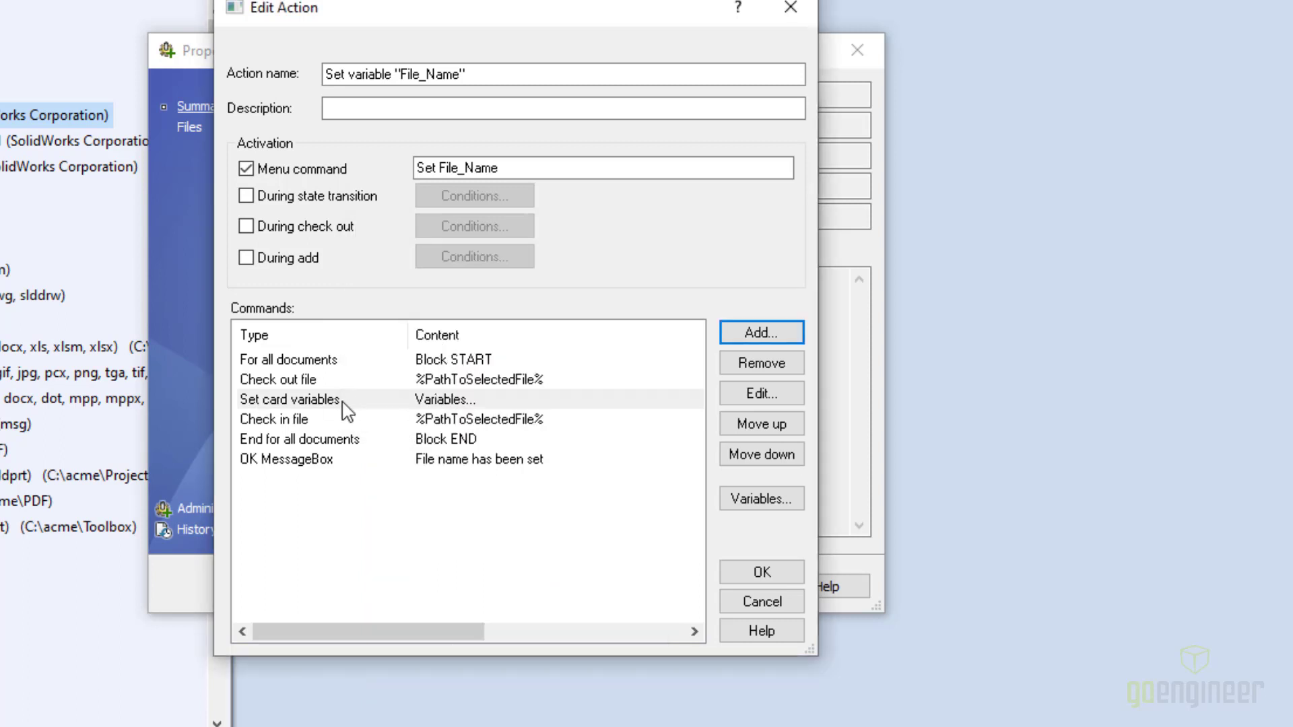
left_click(291, 403)
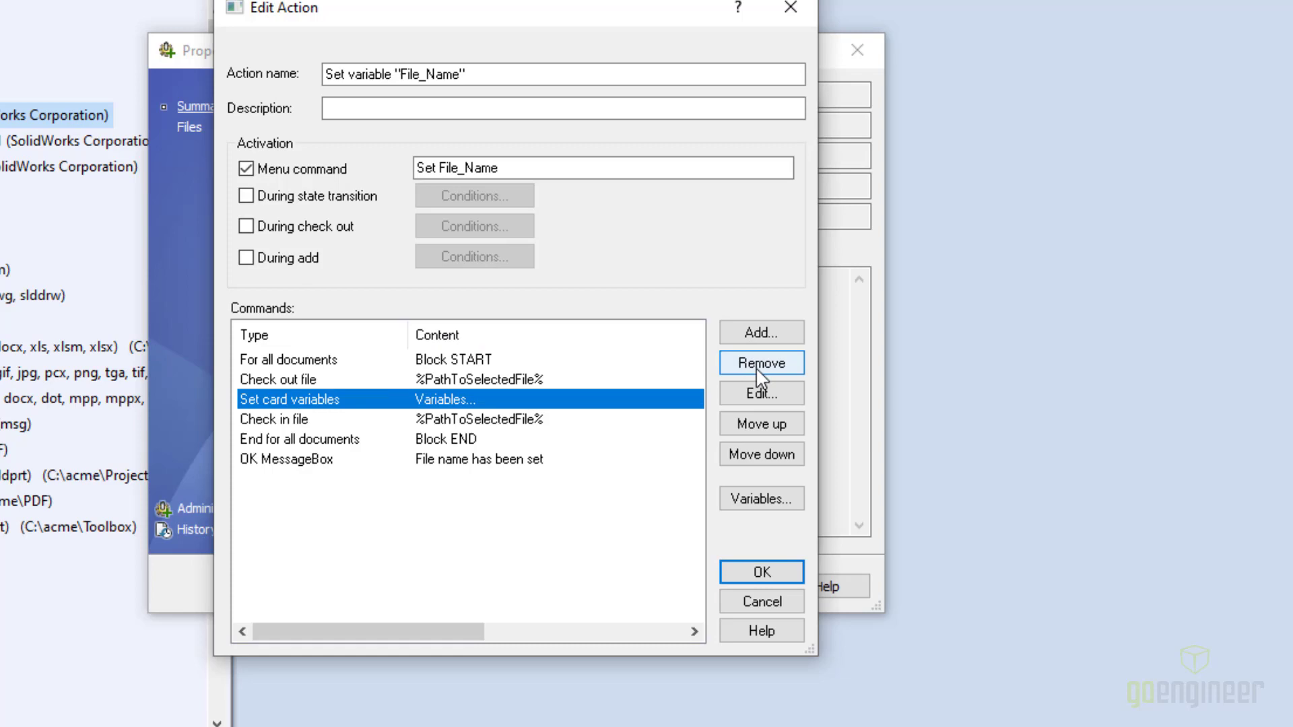
left_click(760, 393)
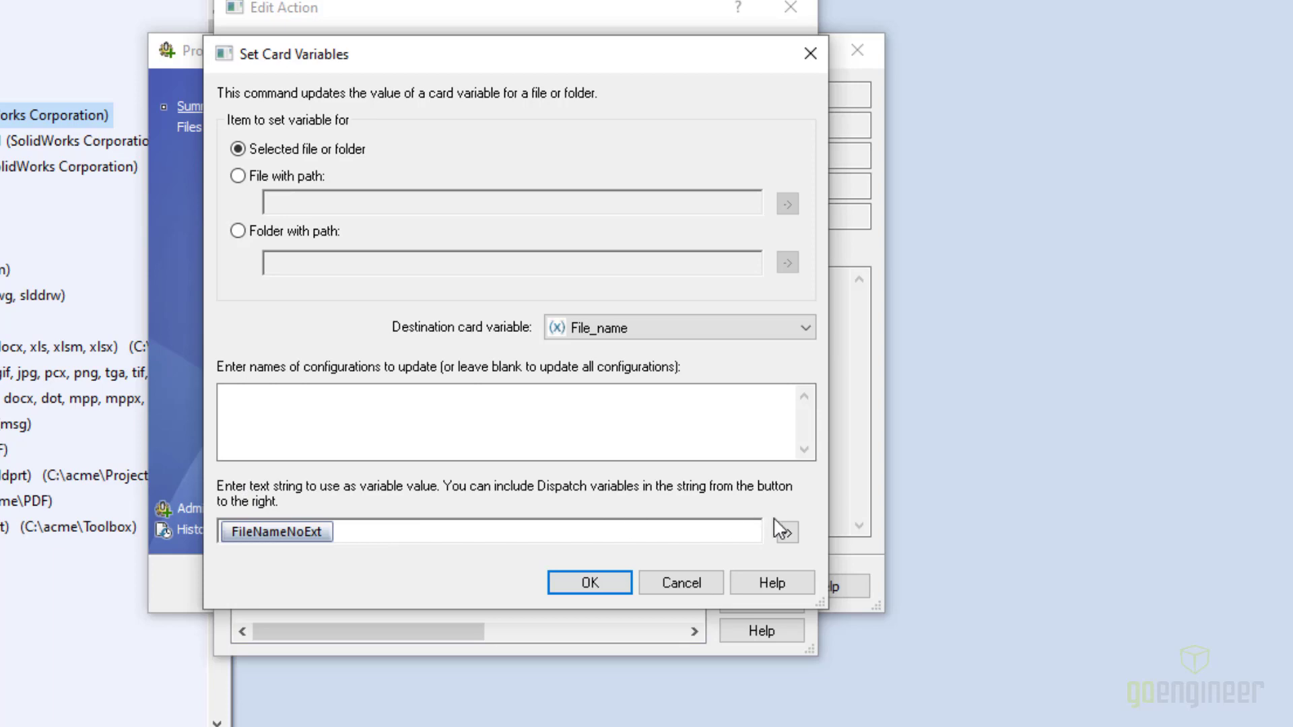
left_click(787, 535)
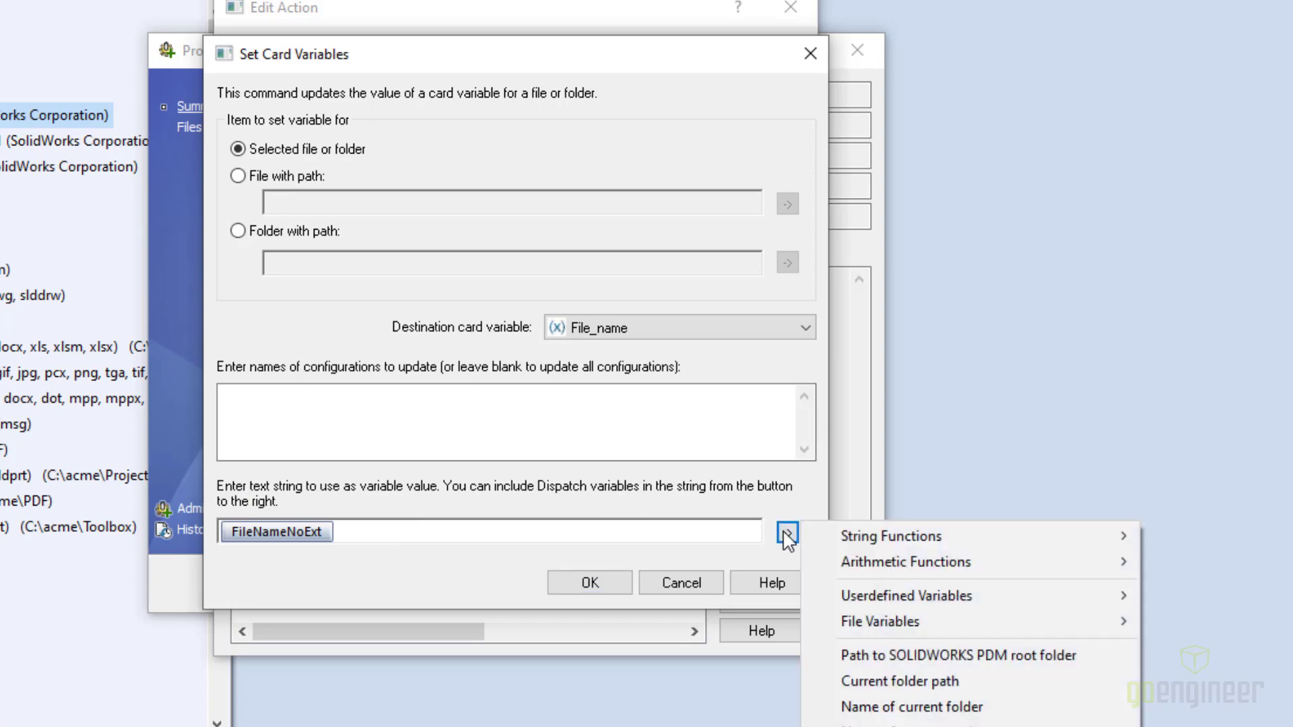
mouse_move(876, 600)
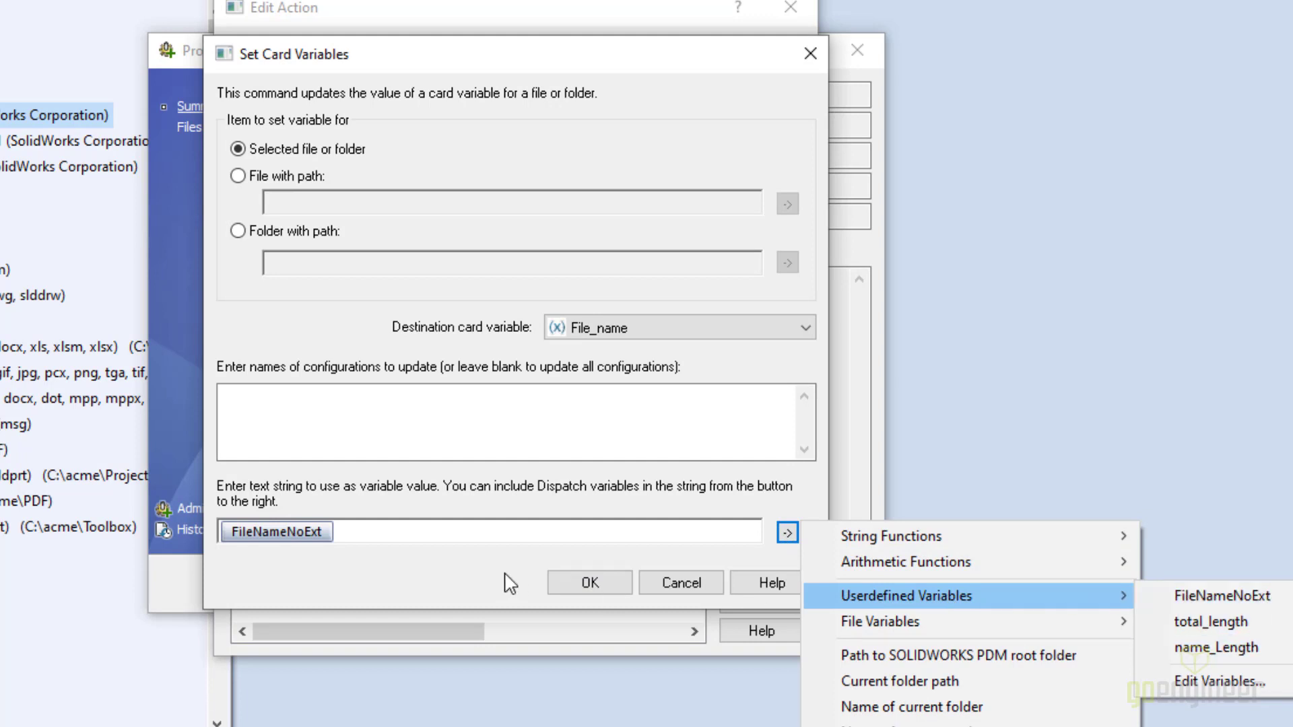
left_click(382, 534)
key("Return")
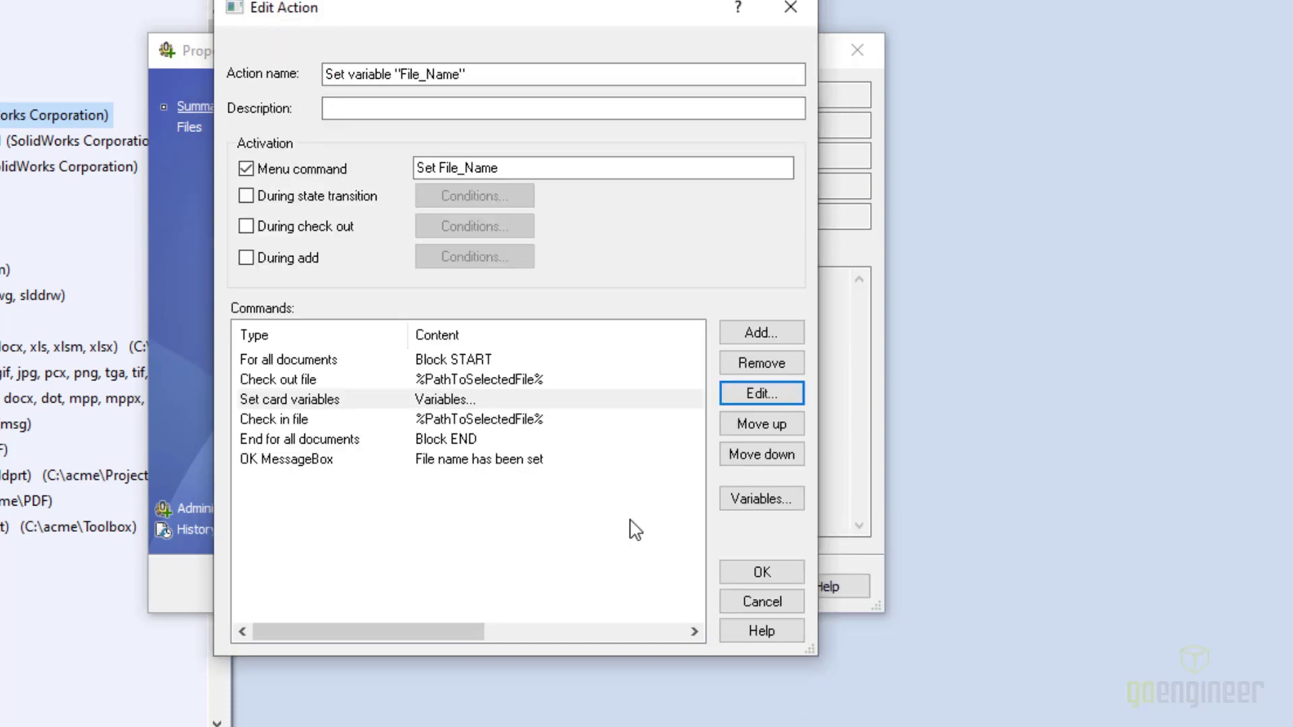
left_click(337, 386)
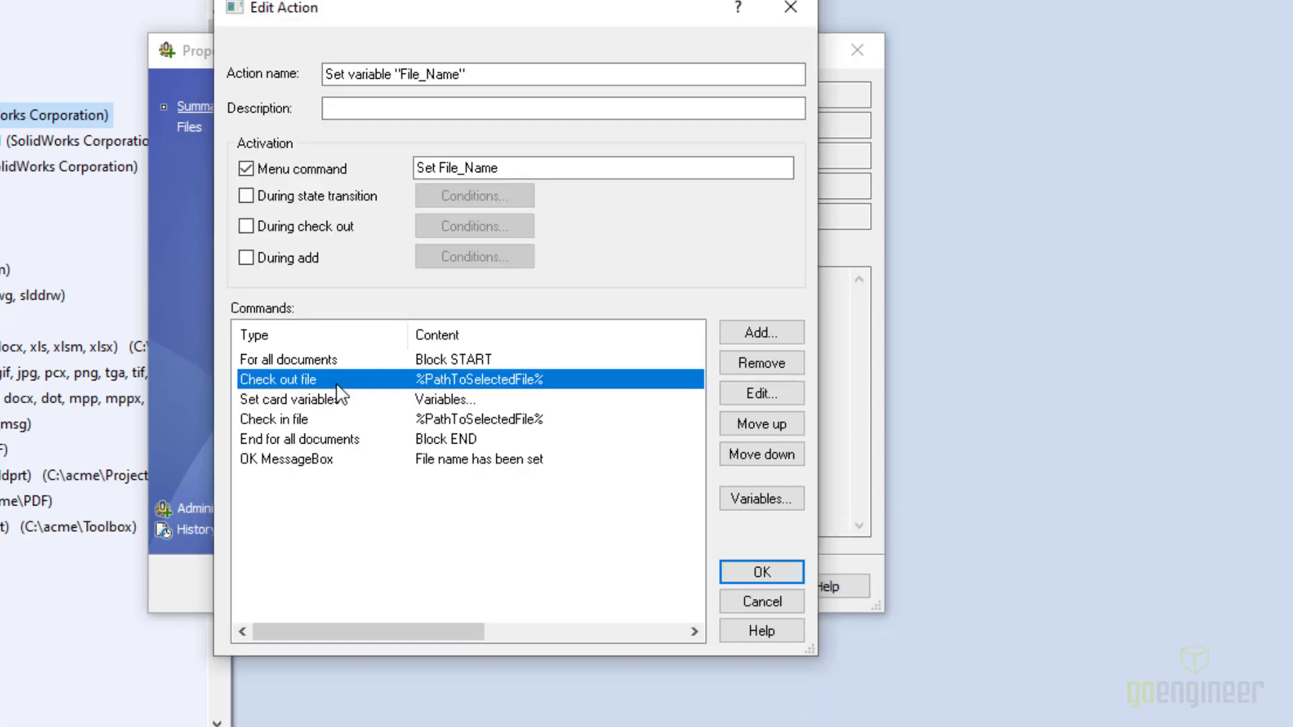
double_click(338, 385)
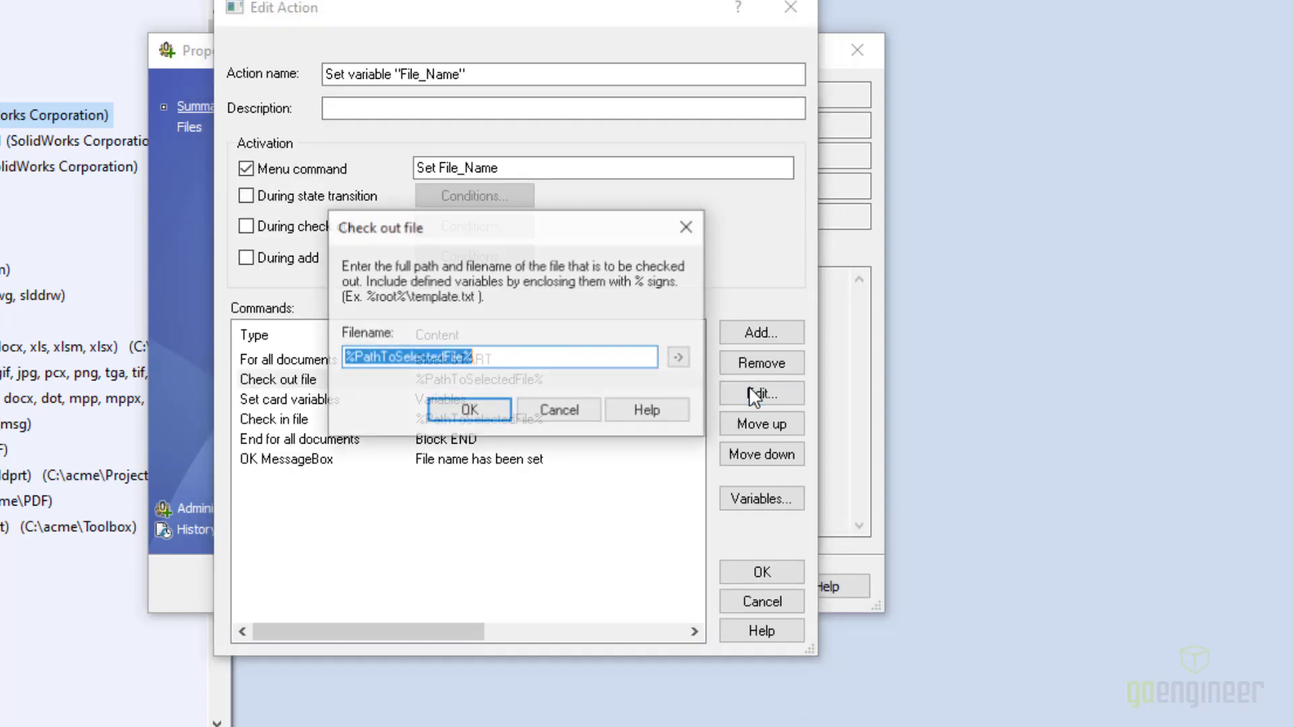
left_click(679, 360)
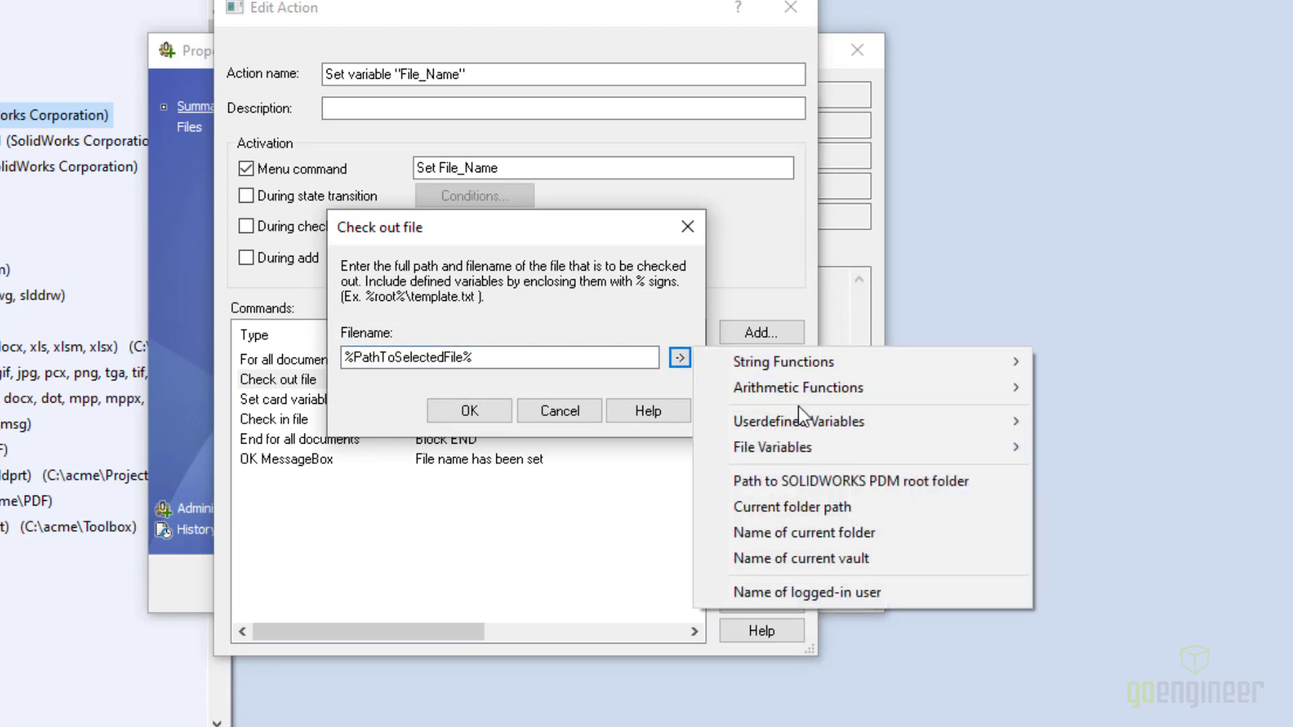
mouse_move(805, 448)
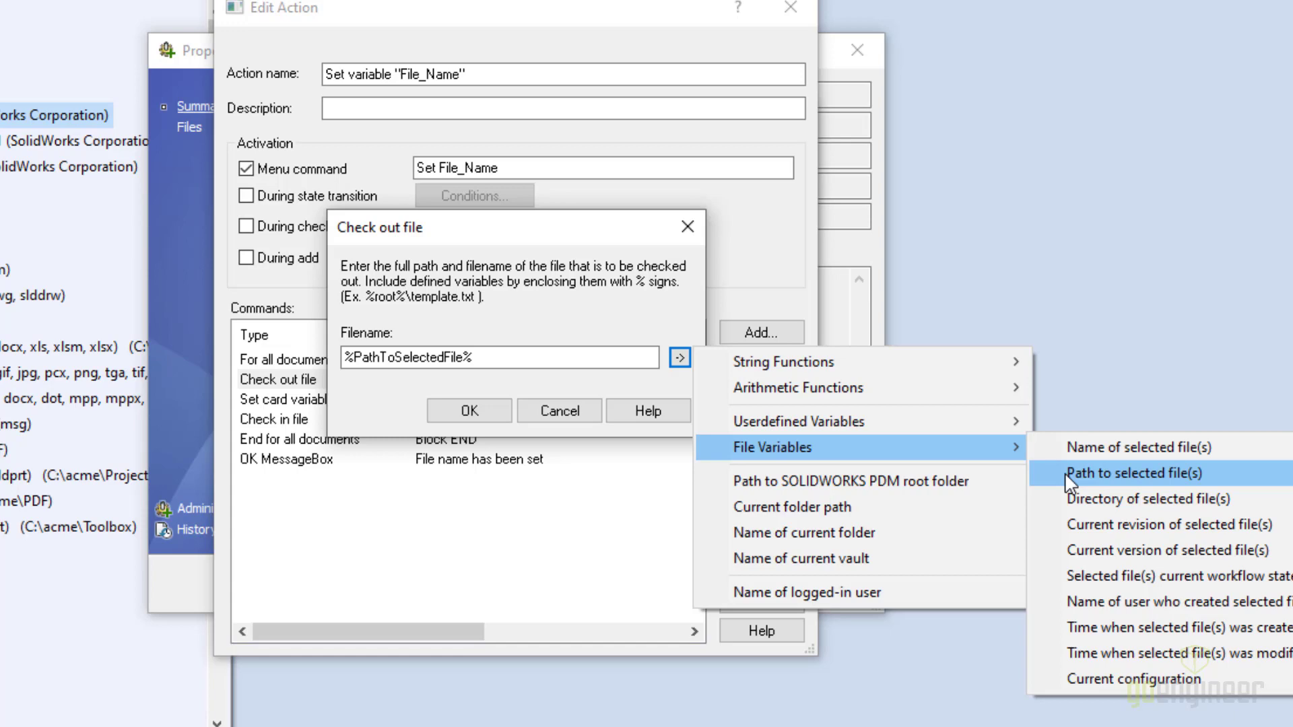
left_click(566, 411)
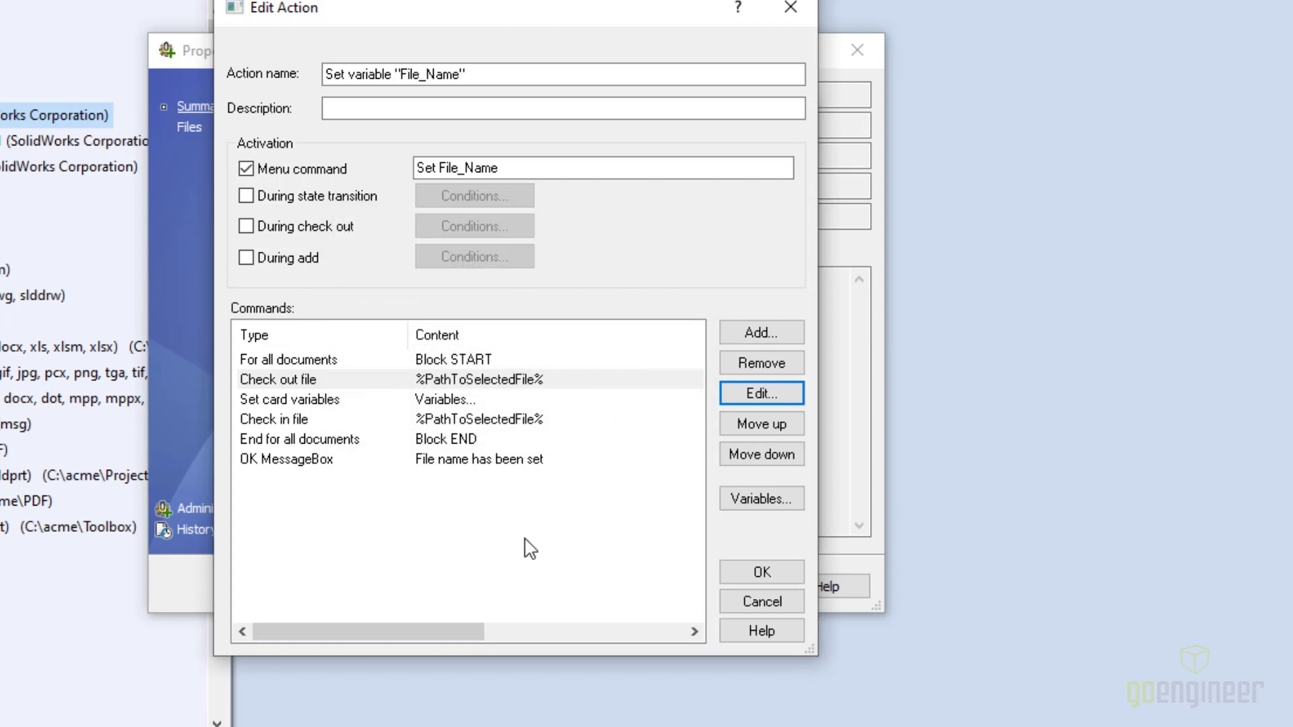
left_click(326, 422)
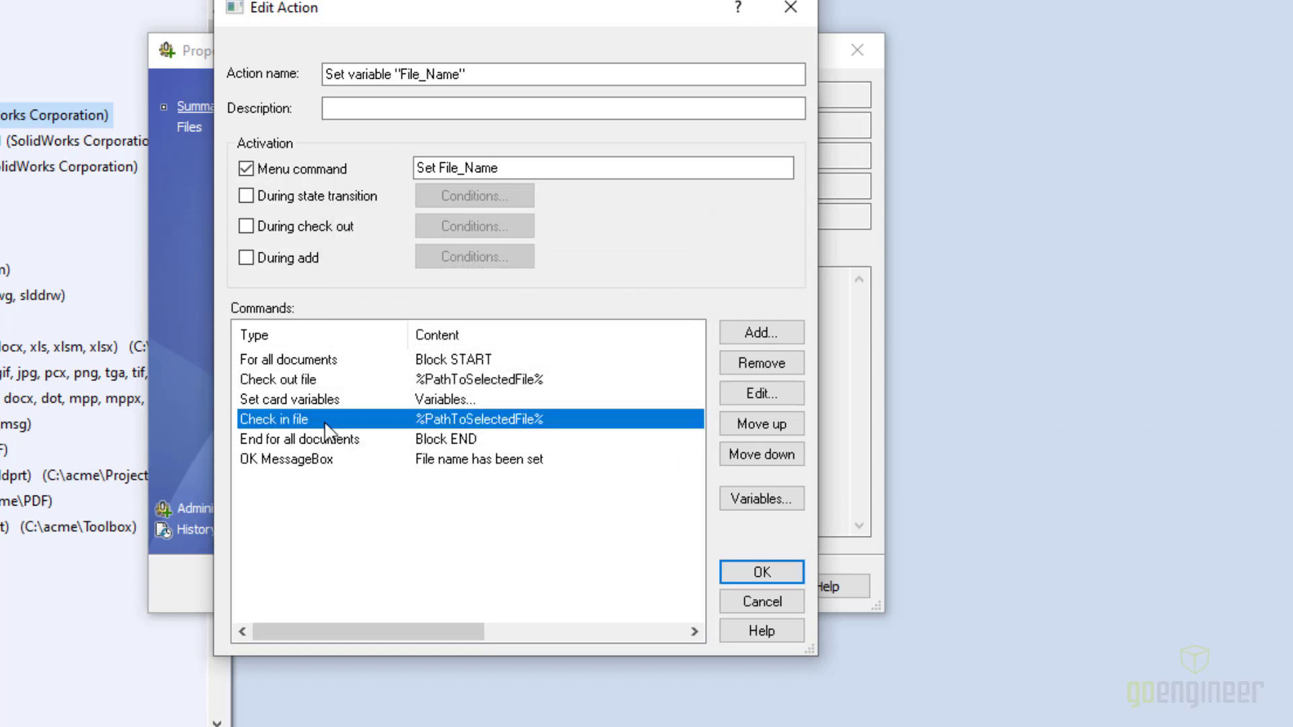
left_click(483, 442)
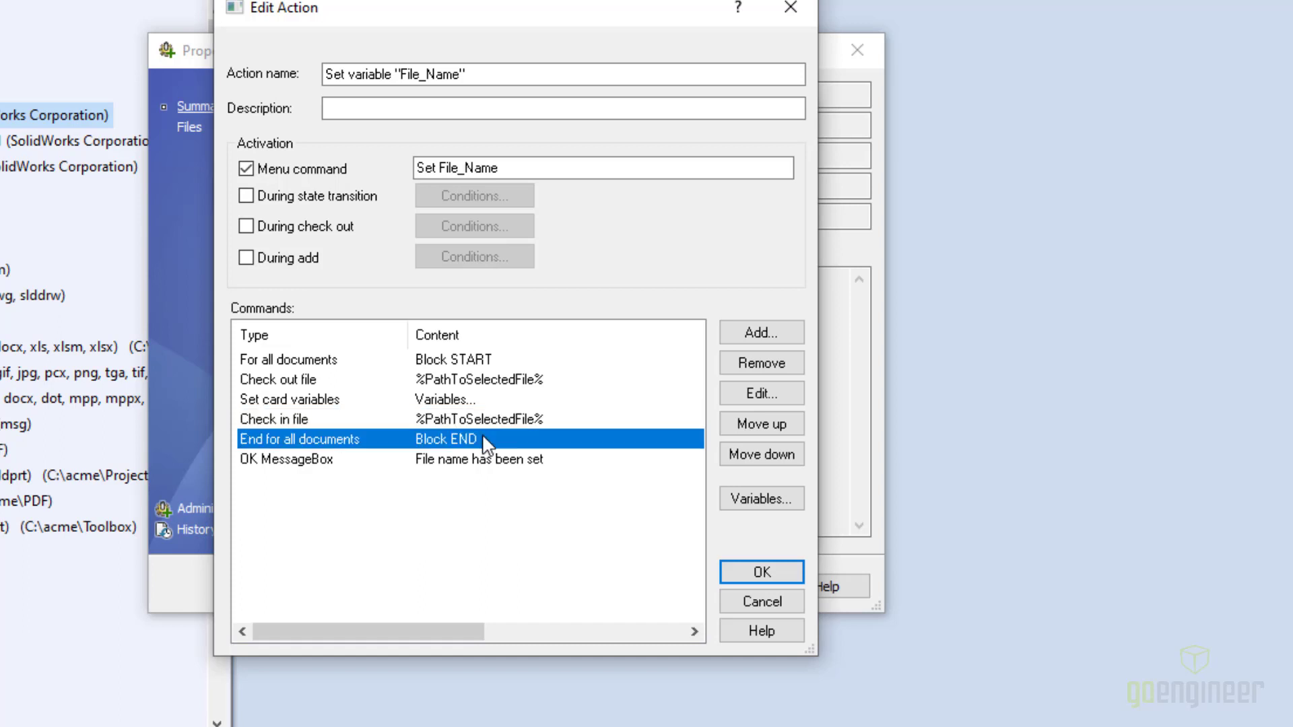
left_click(457, 459)
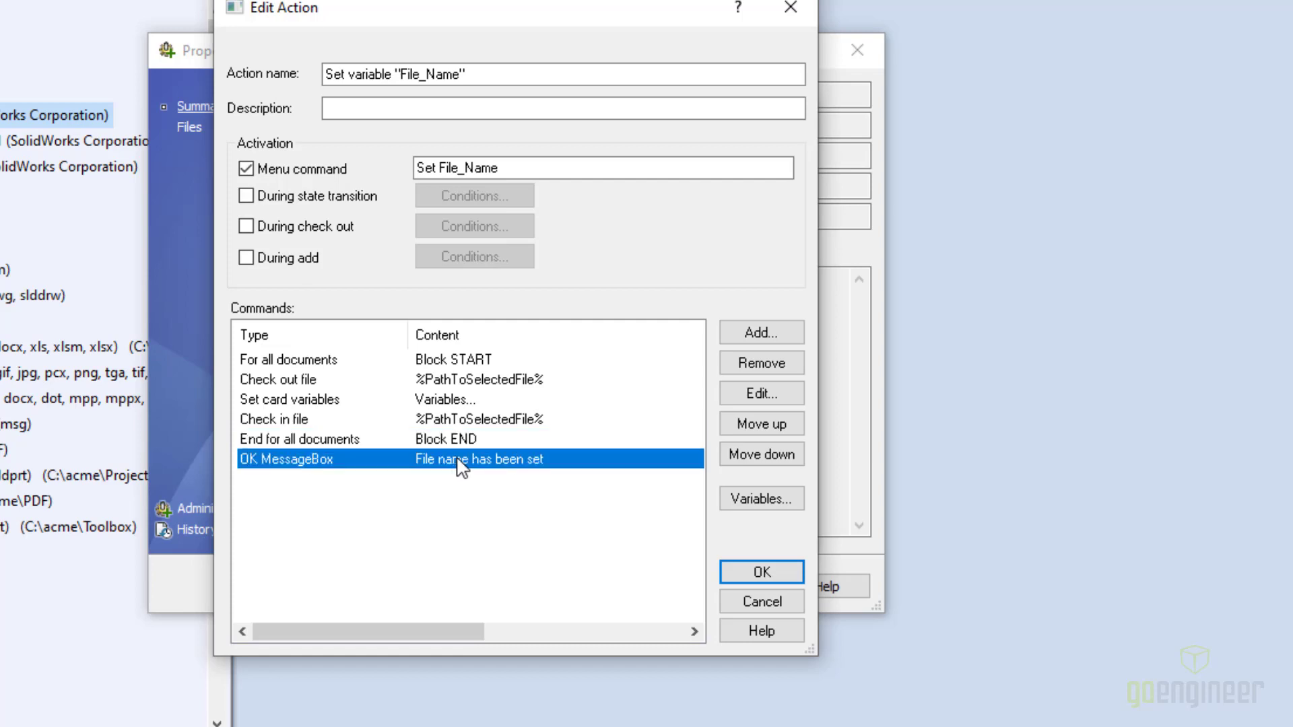
double_click(461, 465)
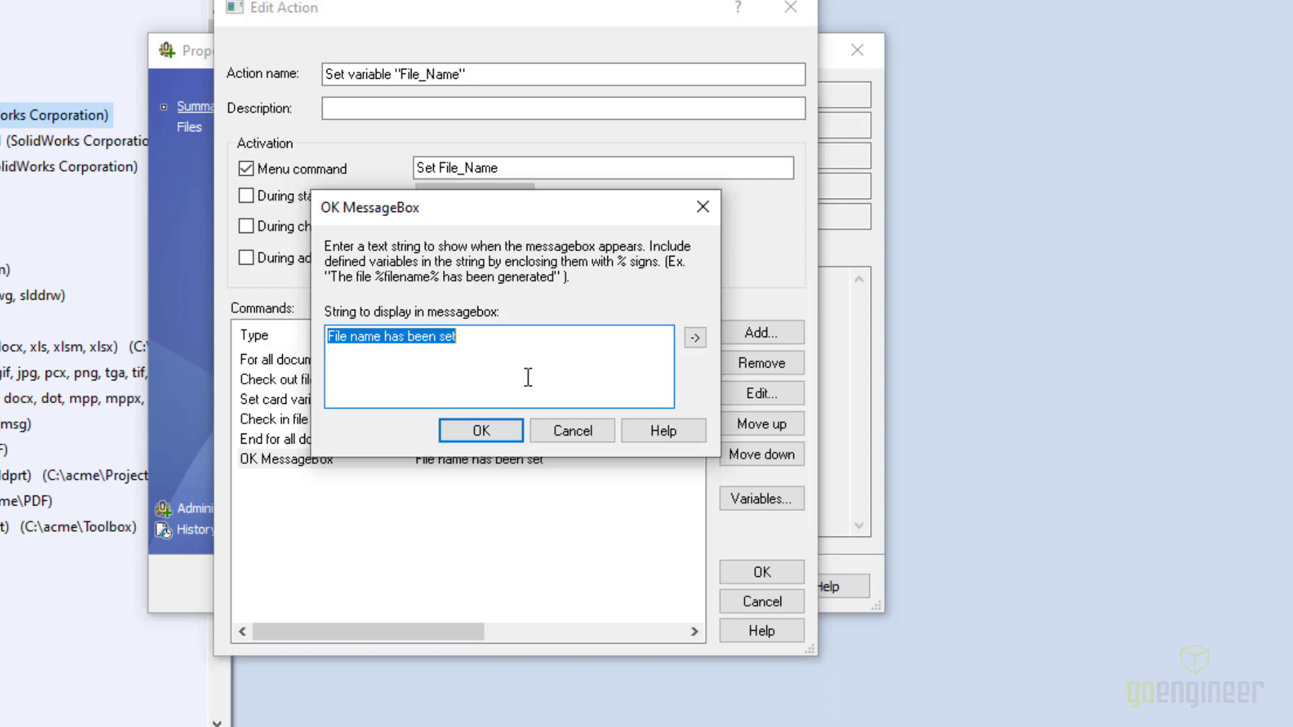
left_click(587, 436)
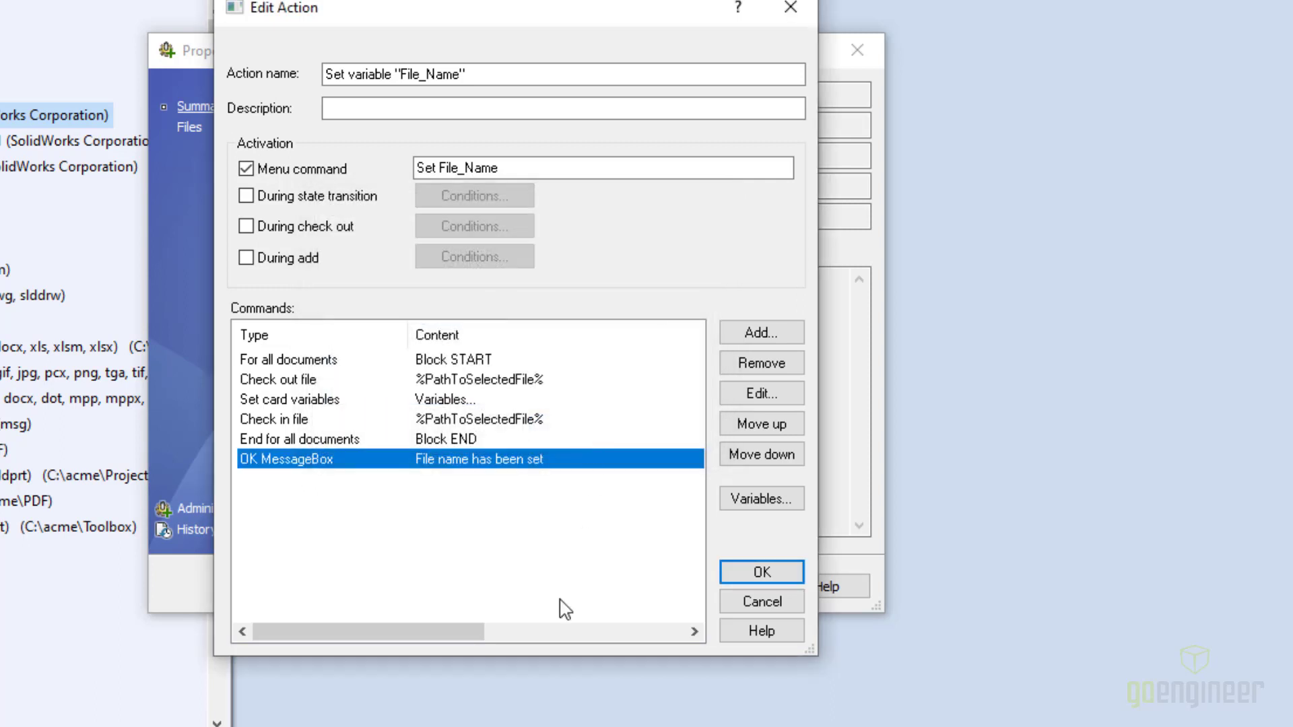